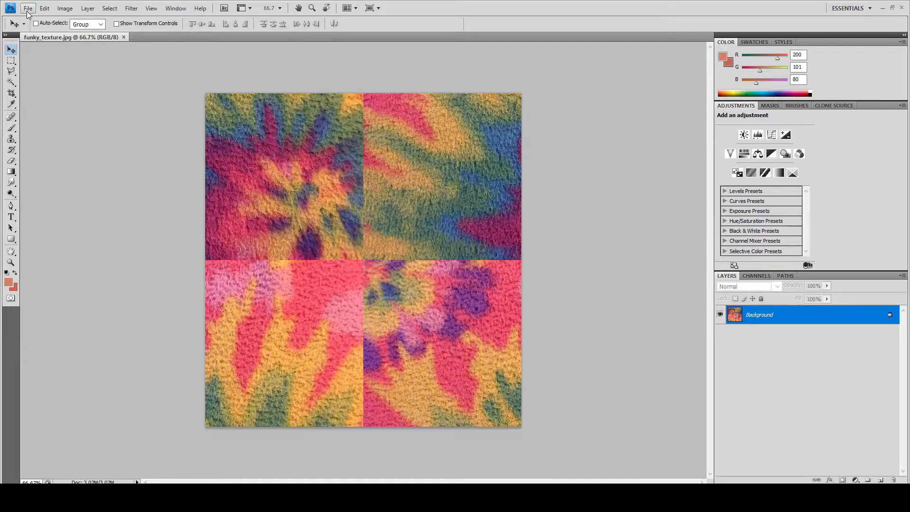
- Save the image as a JPEG named funky_texture in the NAC Upload Tutorial folder, replacing the existing file
click(27, 11)
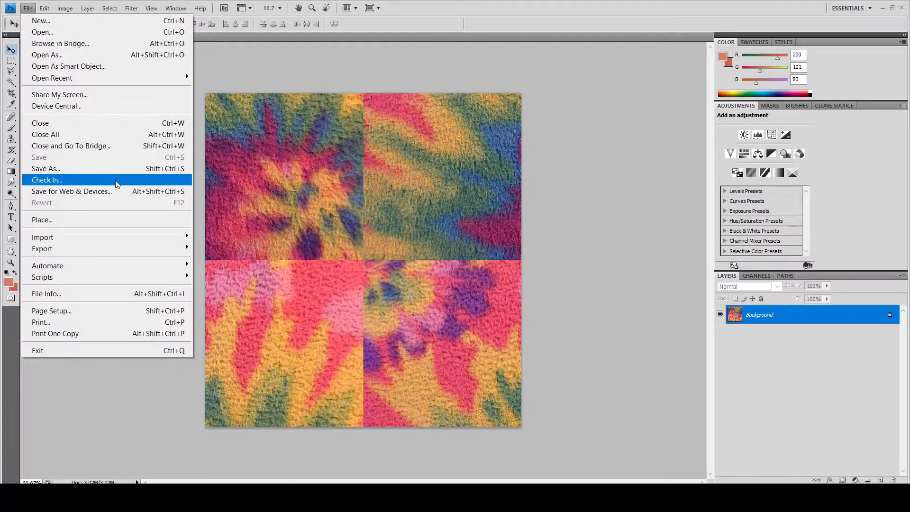
click(101, 169)
click(391, 123)
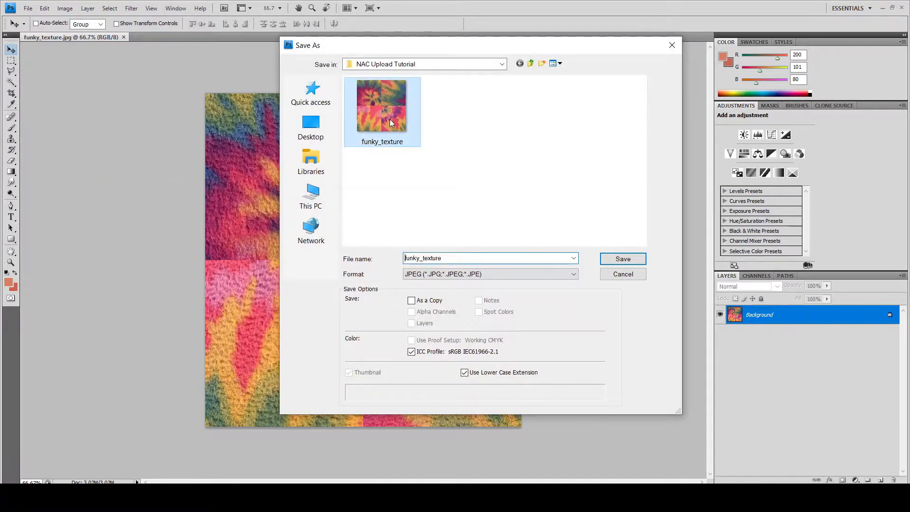
click(623, 259)
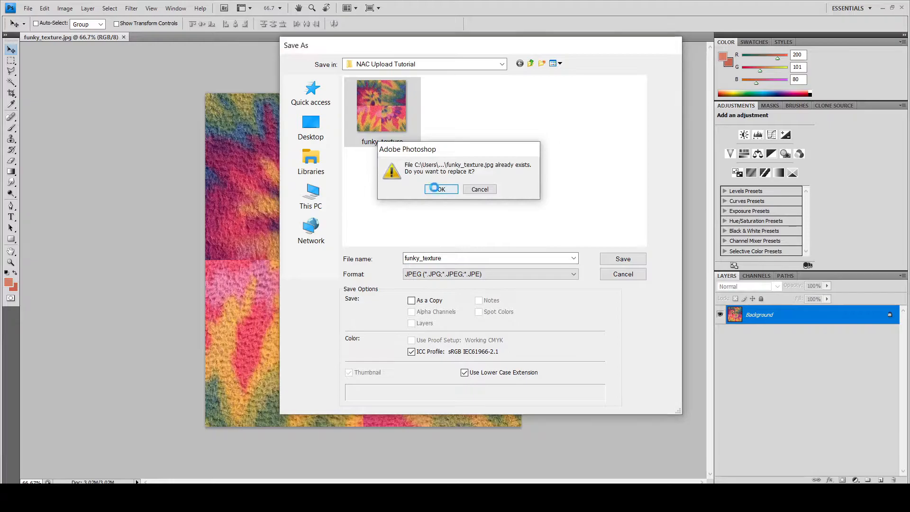
click(437, 190)
click(510, 138)
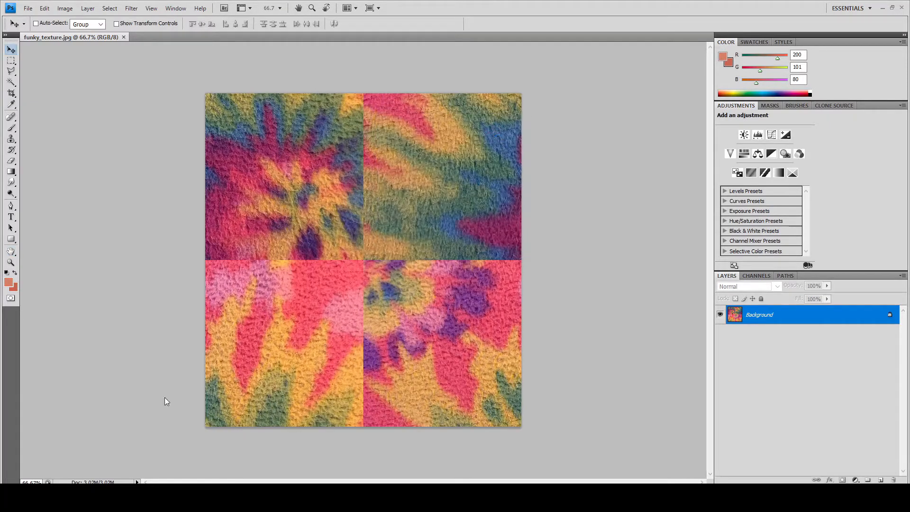
- Switch to the New Art City gallery editor in the browser and upload funky_texture.jpg as an artwork
mouse_move(156, 470)
click(311, 443)
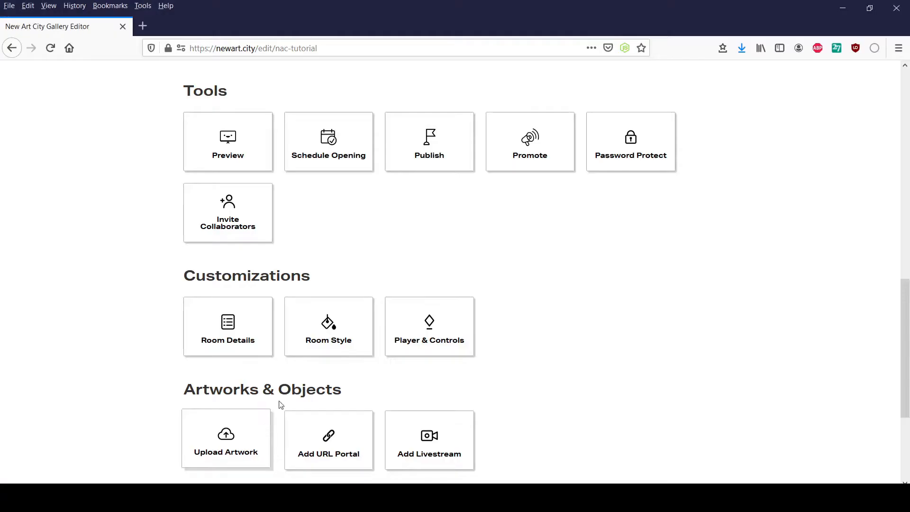
scroll(365, 250, down, 2)
click(231, 383)
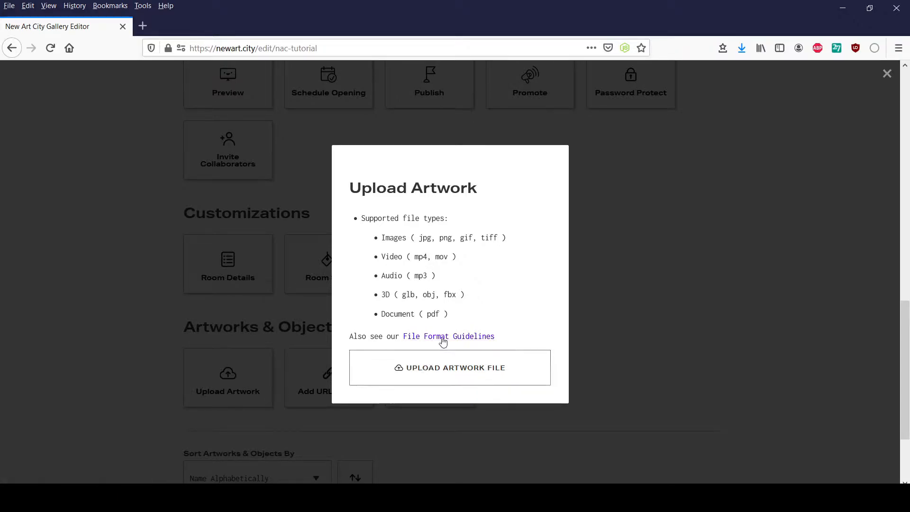
click(427, 368)
click(158, 123)
click(691, 469)
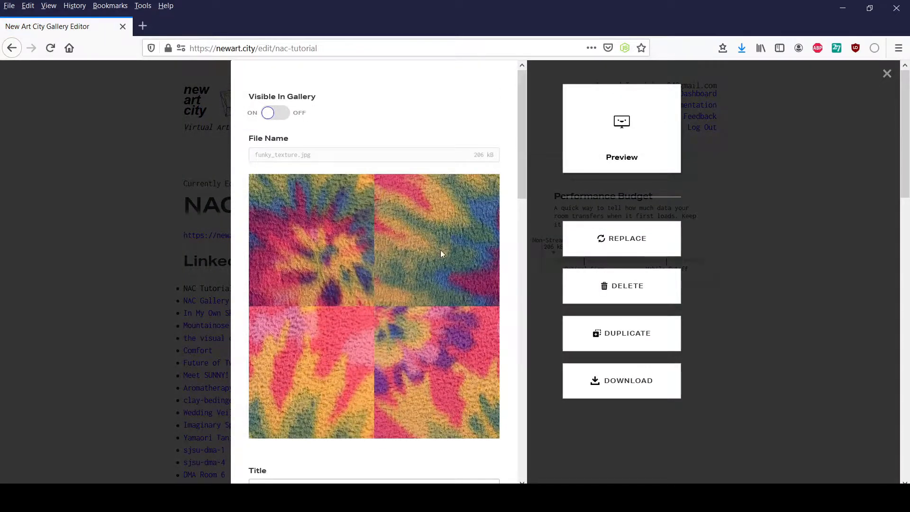
- Toggle the artwork's gallery visibility off and on again, and set its title to "Funky Texture"
click(279, 119)
click(280, 118)
scroll(344, 144, down, 1)
scroll(363, 195, down, 5)
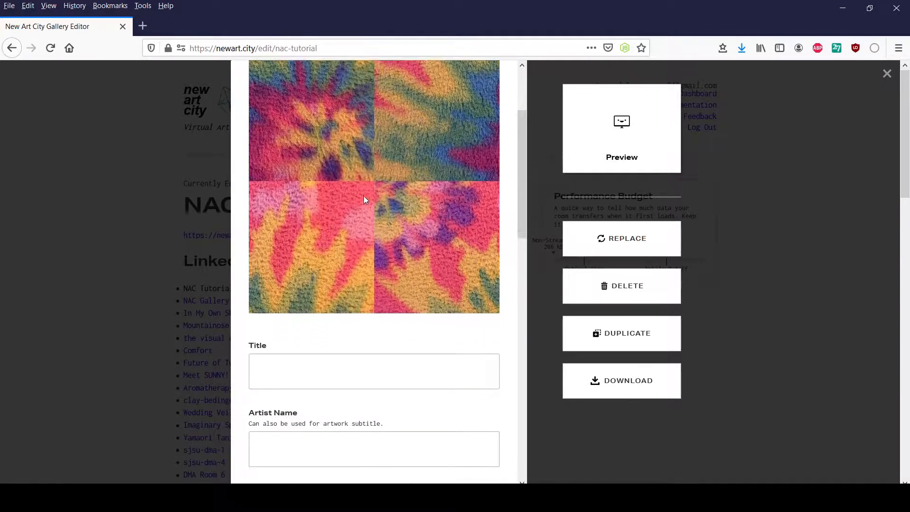
scroll(363, 199, down, 2)
click(317, 239)
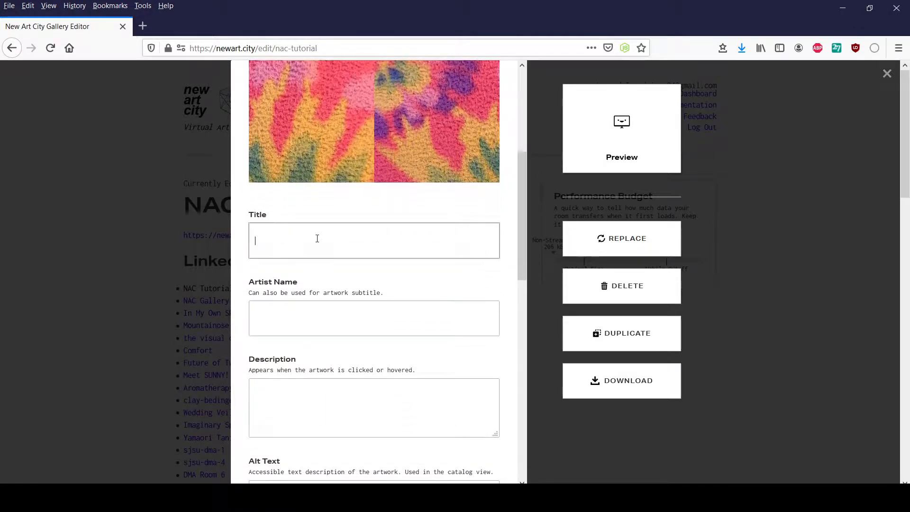
scroll(342, 216, down, 2)
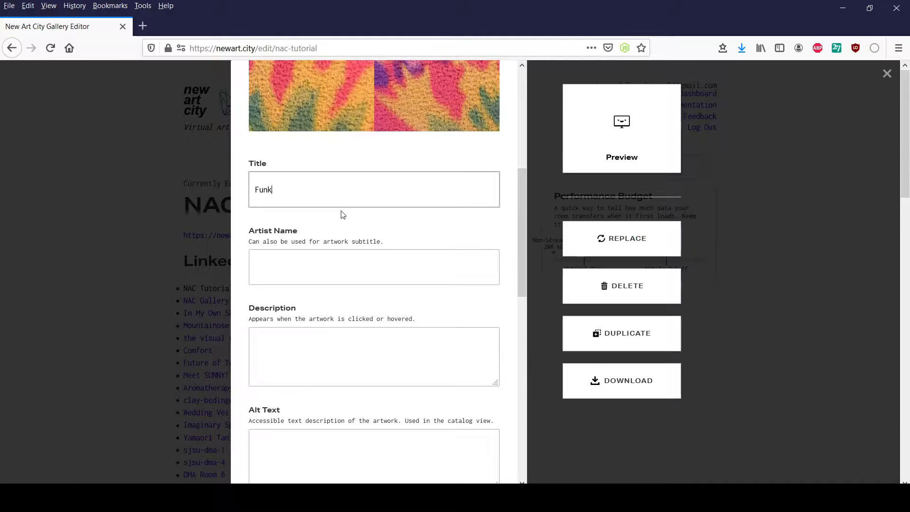
text(Funky Texture)
- Set the artist name to "Me" and the description to "This is a funky texture made by me!"
click(318, 279)
text(Me)
click(294, 347)
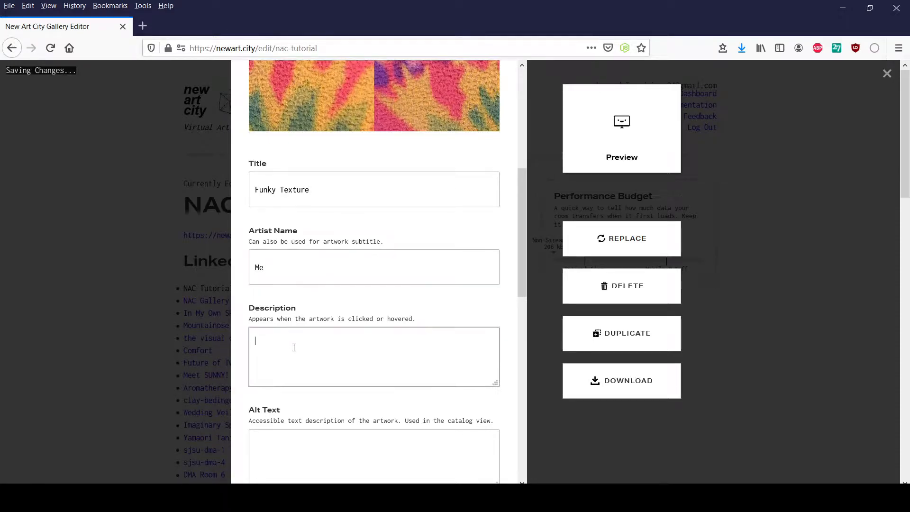
text(This is a fu)
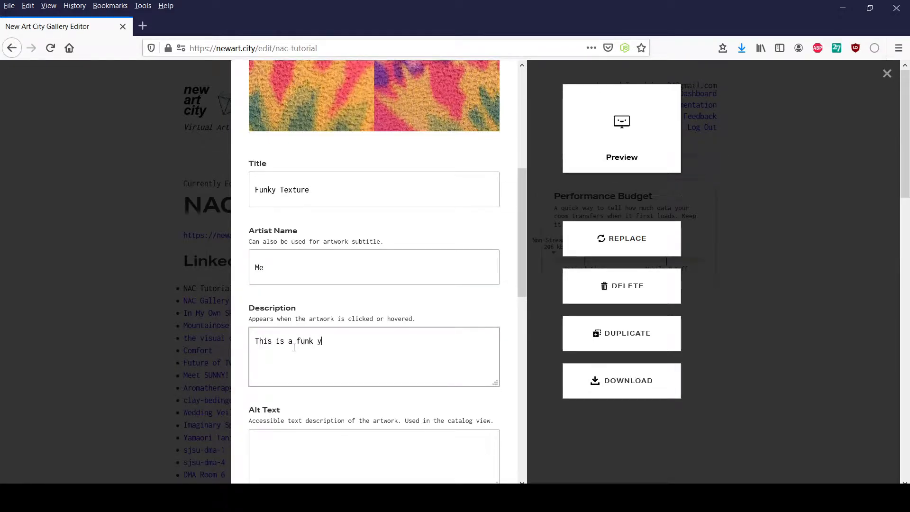
text(nky texture made by me!)
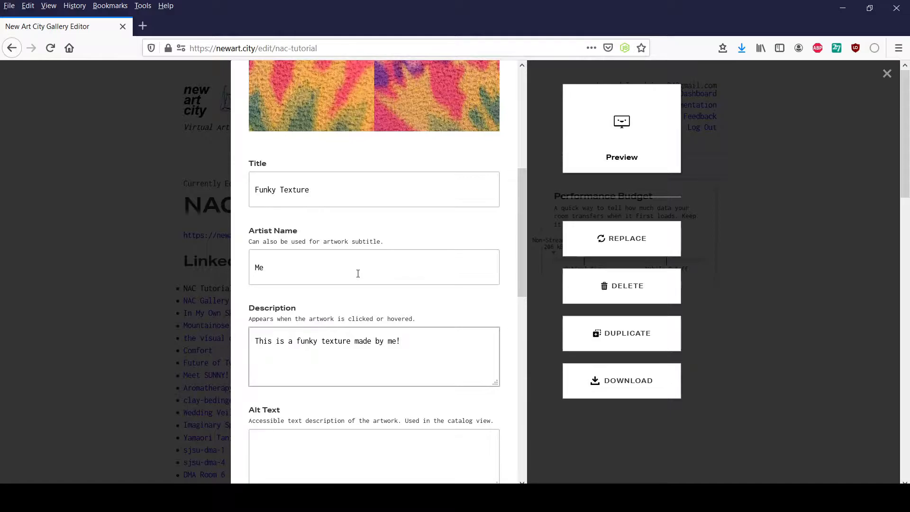
- Choose Panel as the artwork's shape, leaving the alt text and outbound link fields empty
scroll(359, 275, down, 3)
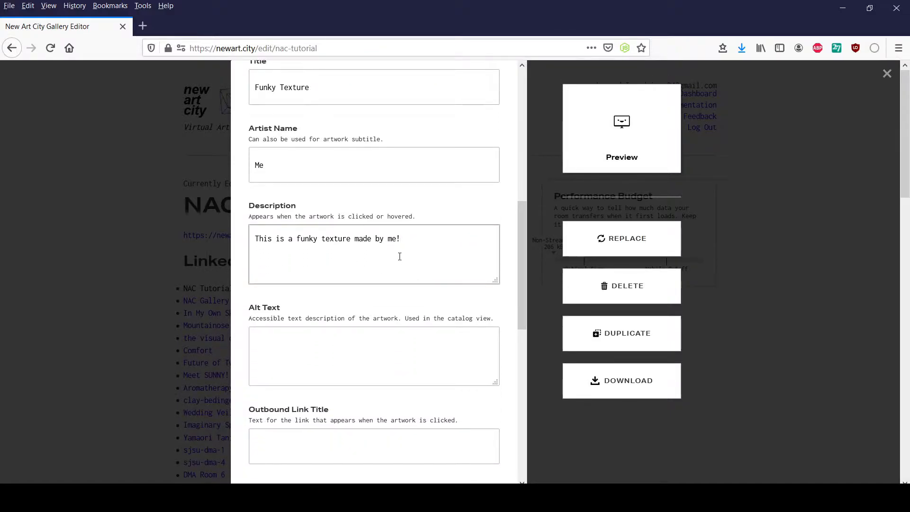
scroll(400, 254, down, 3)
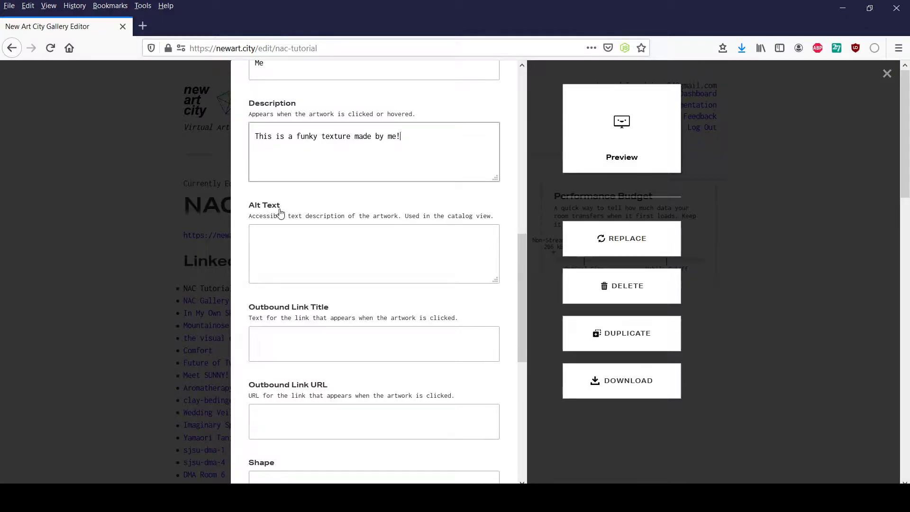
scroll(316, 247, down, 2)
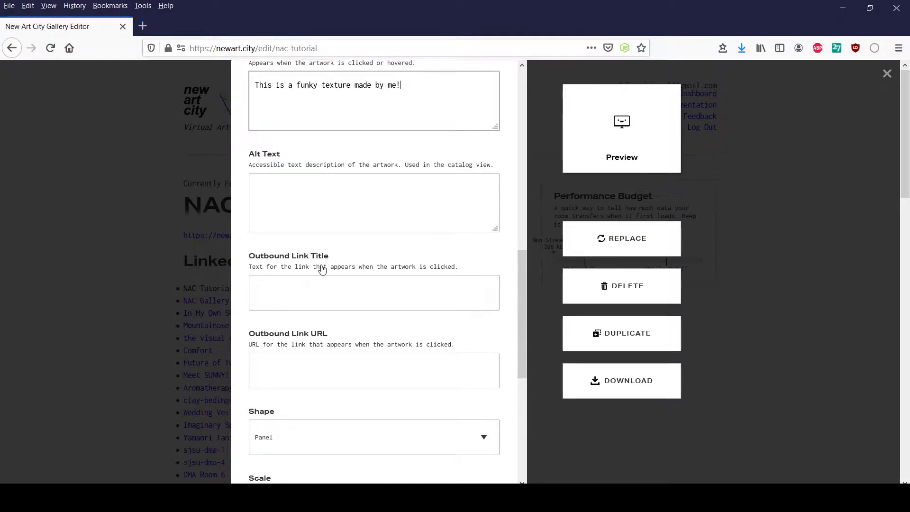
scroll(324, 270, down, 2)
scroll(326, 254, down, 2)
scroll(329, 262, down, 2)
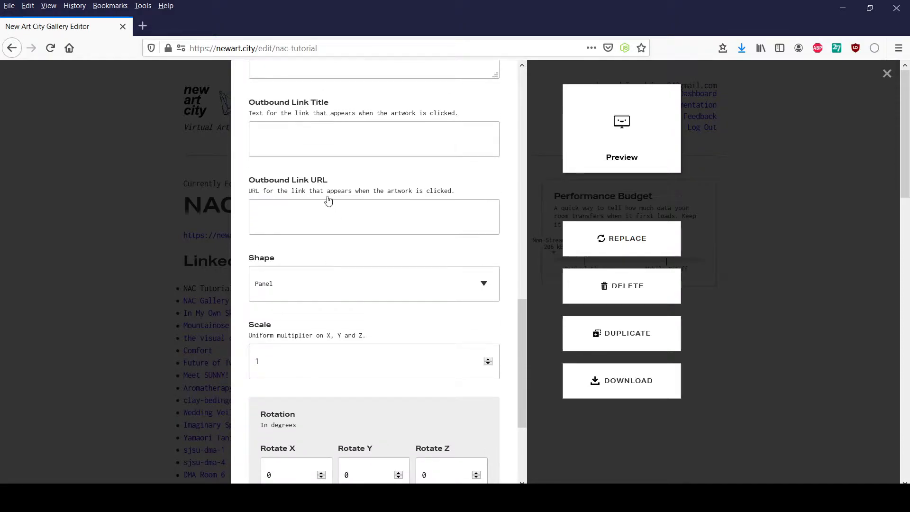
scroll(309, 222, down, 2)
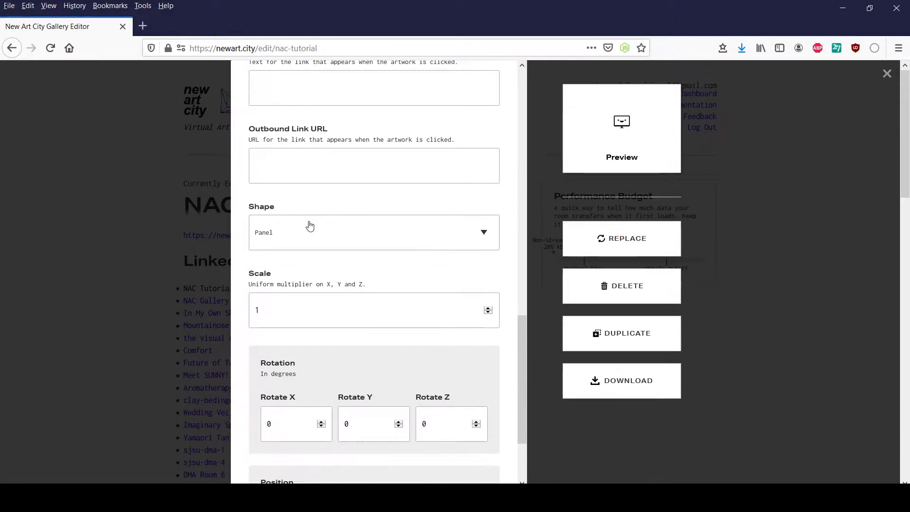
click(337, 238)
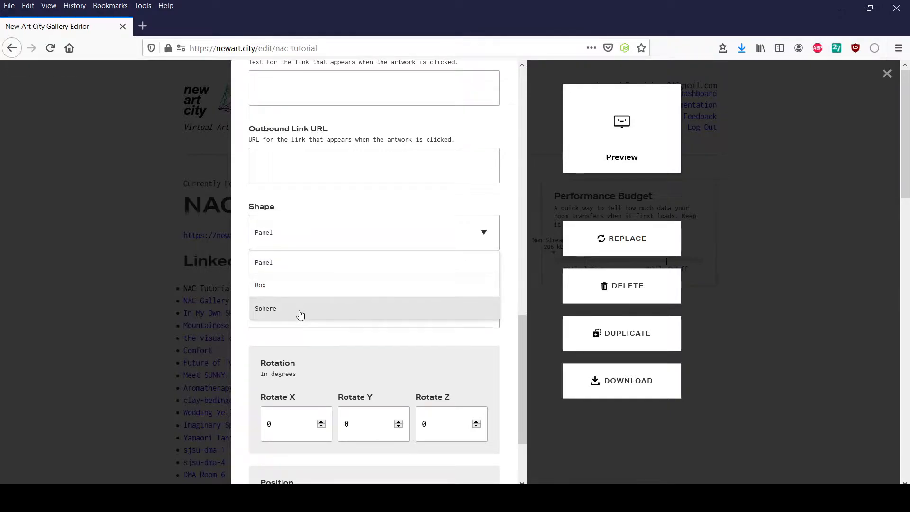
click(299, 262)
- Check the artwork's scale, rotation and position settings, and enter the preview of the NAC Tutorial Room
scroll(340, 228, down, 4)
scroll(315, 207, down, 1)
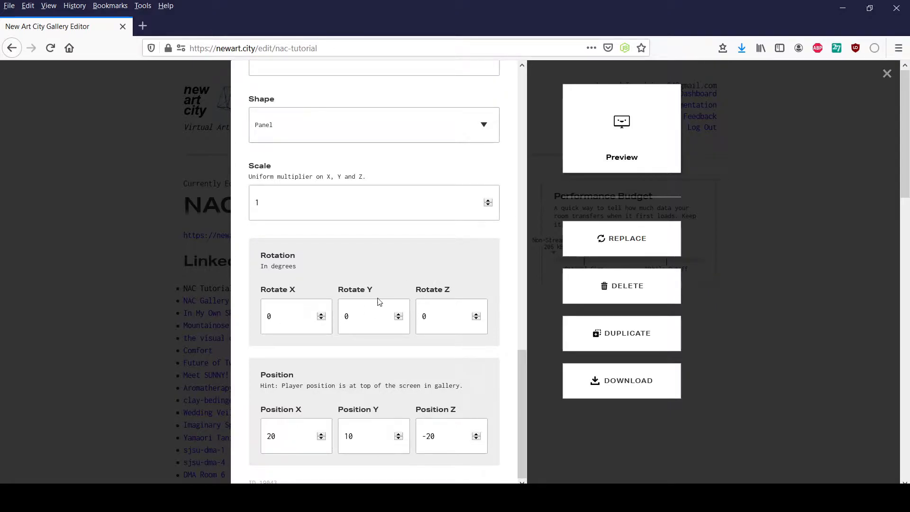
scroll(375, 285, up, 5)
click(624, 134)
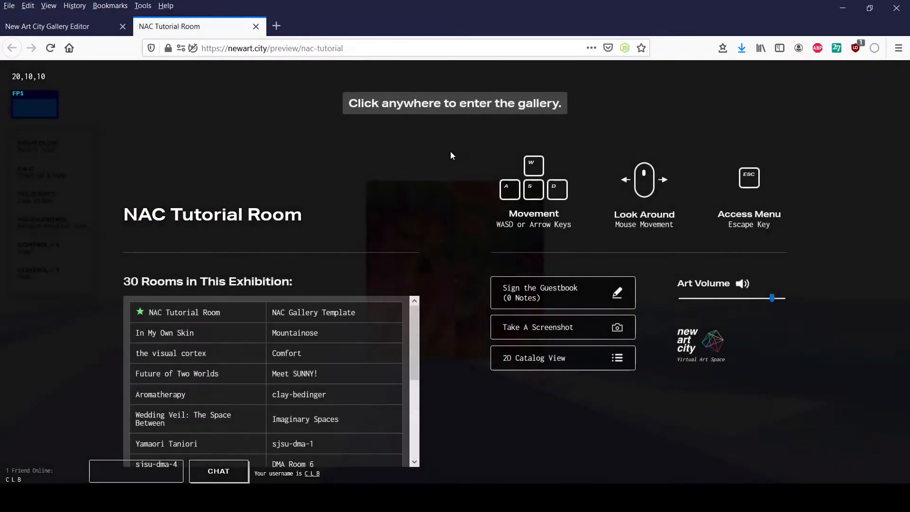
click(451, 152)
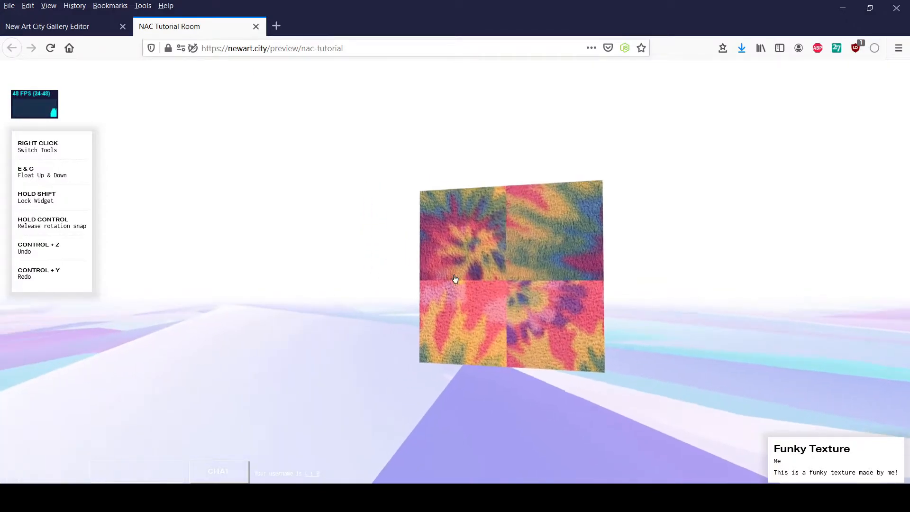
- Walk around the Funky Texture panel in the preview room to view it from several distances and angles
key(d)
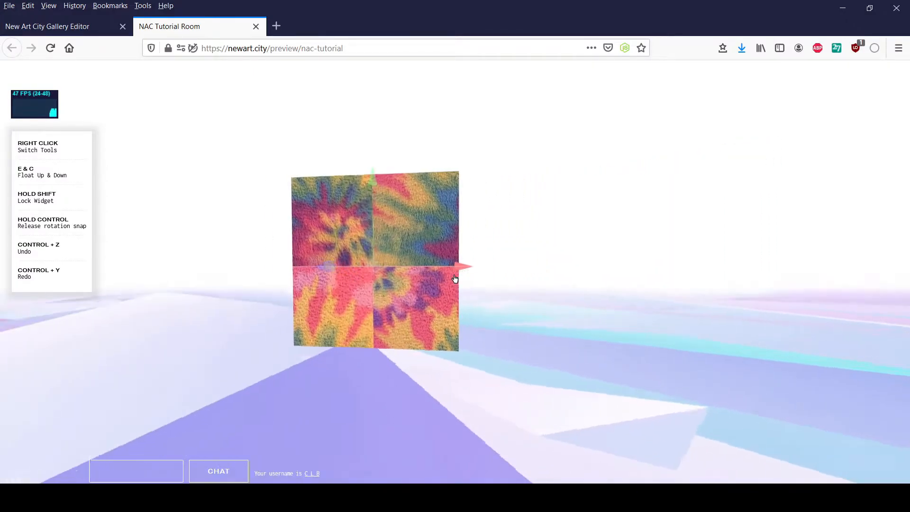
key(w)
key(a)
key(d)
key(s)
key(a)
key(a)
key(w)
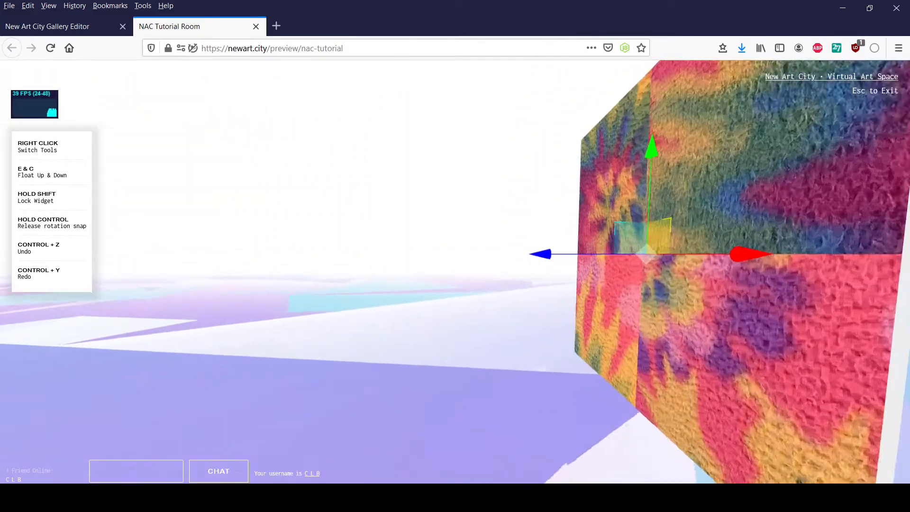
key(s)
- Float up and down in front of the artwork while moving sideways to inspect it from different heights
key(a)
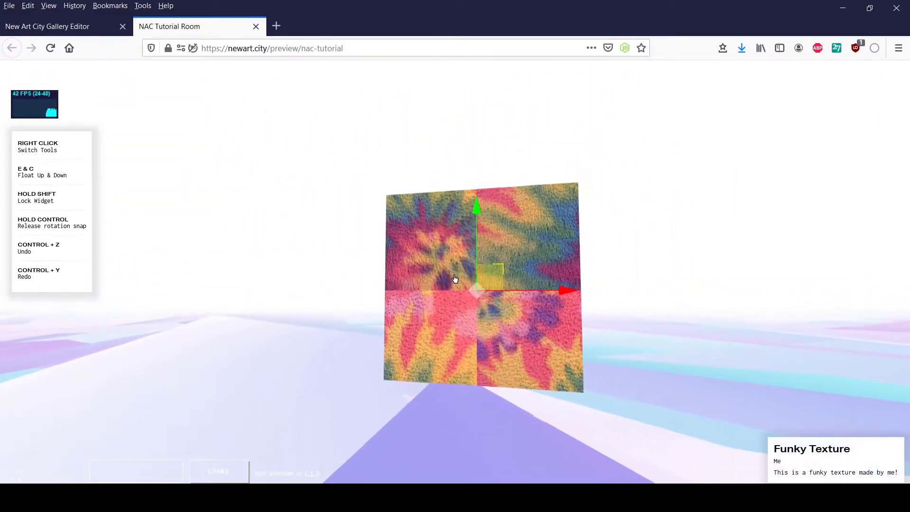
key(c)
key(d)
key(e)
key(a)
key(c)
key(d)
key(e)
key(d)
- Try moving the artwork with the move widget and undo the move
drag(455, 279, 455, 278)
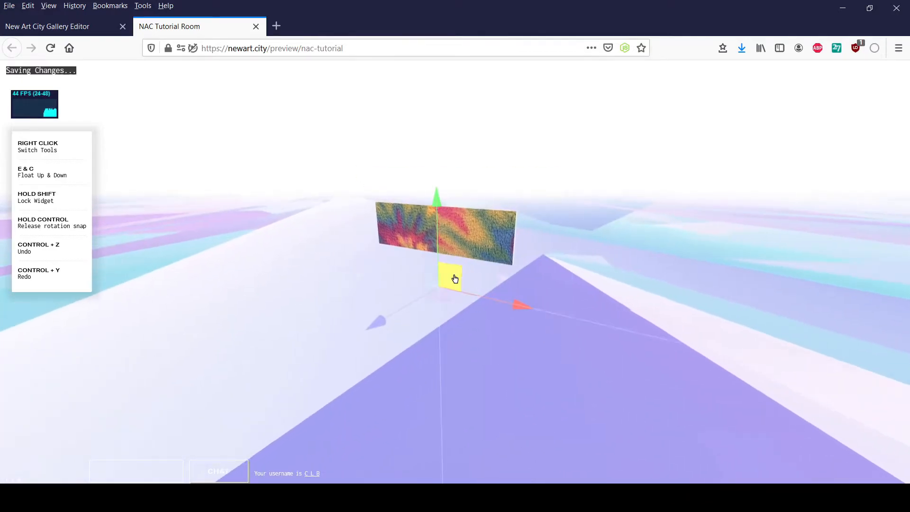
key(ctrl+z)
key(s)
- Switch to the rotation widget and rotate the artwork in the room
right_click(455, 279)
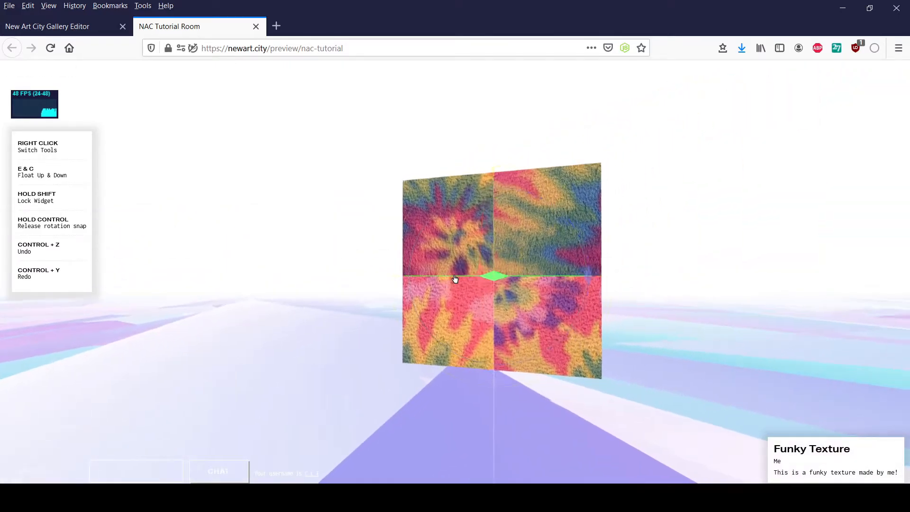
drag(455, 279, 455, 279)
- Switch to the scale widget, view the artwork's detail page, try enlarging the panel and undo the resize
right_click(455, 279)
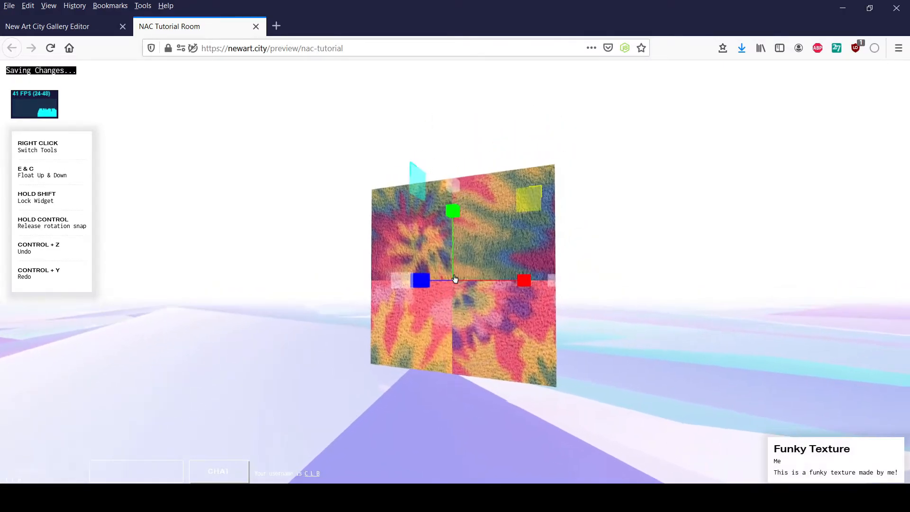
click(455, 278)
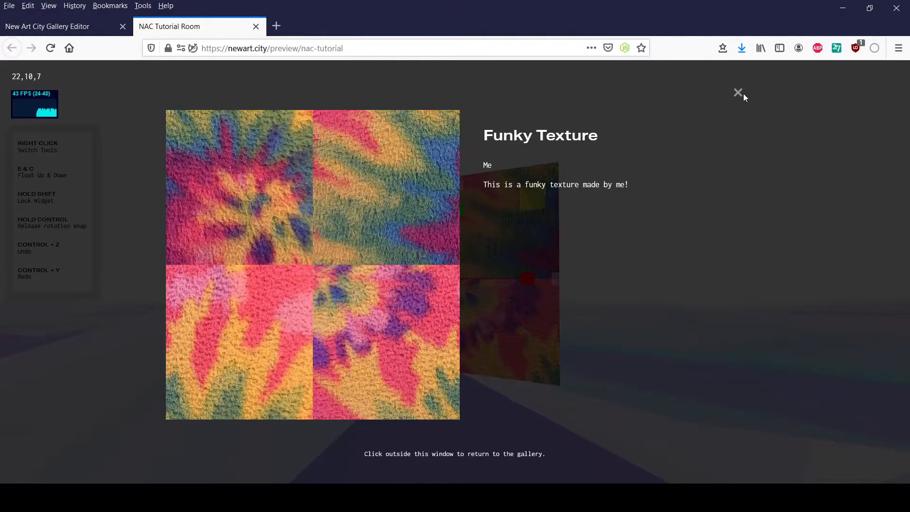
click(637, 220)
drag(454, 275, 455, 278)
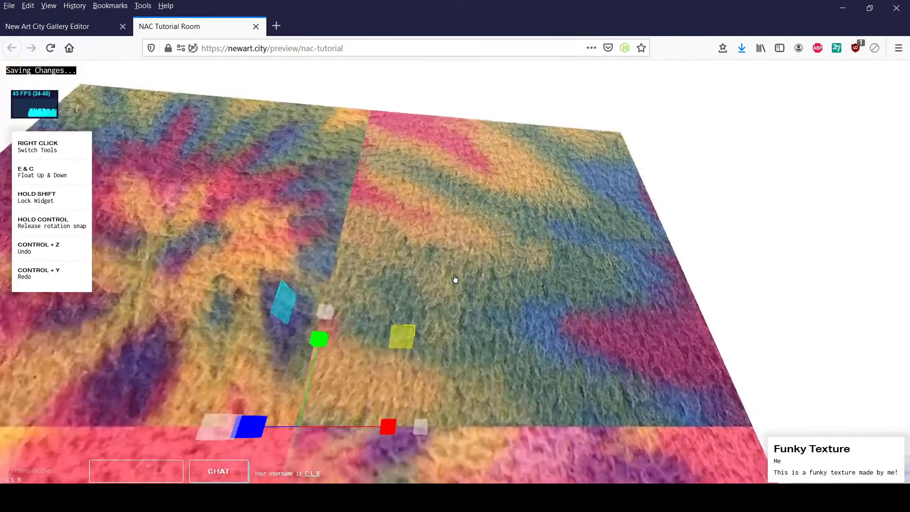
key(ctrl+z)
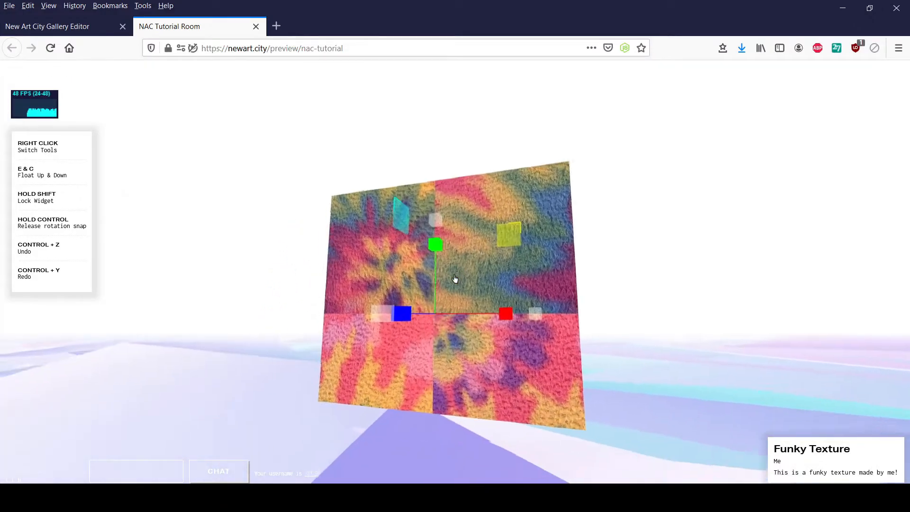
- Exit the room, close its preview and return to the artwork's settings in the gallery editor
key(Escape)
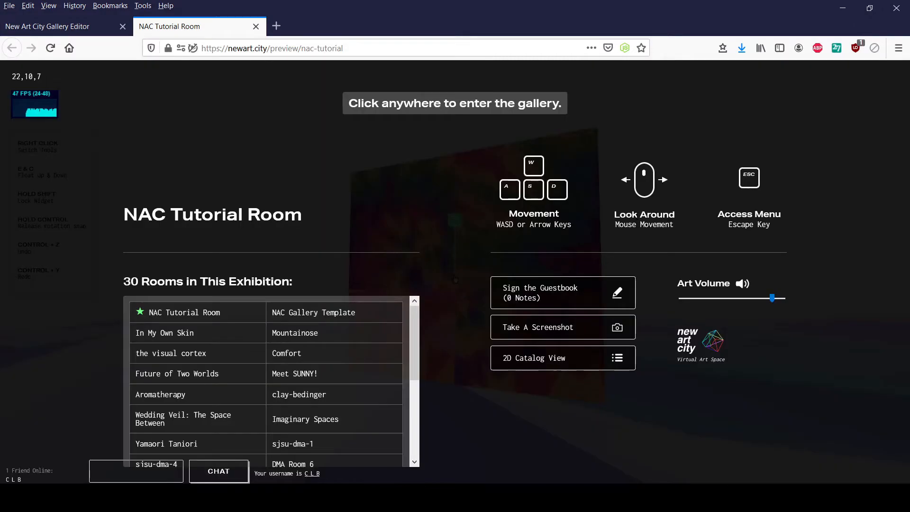
click(256, 27)
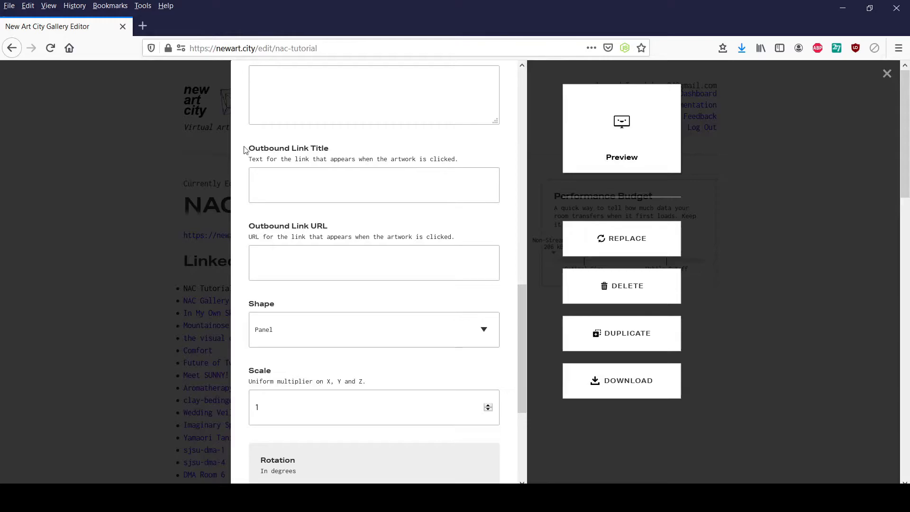
scroll(304, 223, up, 6)
scroll(304, 223, up, 3)
- Switch to Blender, add an ico sphere mesh at the origin of the empty scene and select it
click(118, 287)
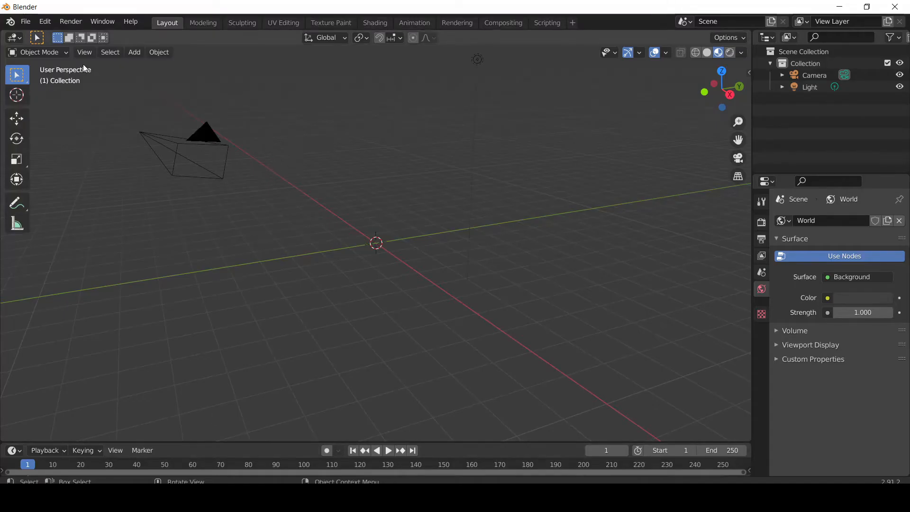
click(134, 52)
mouse_move(152, 75)
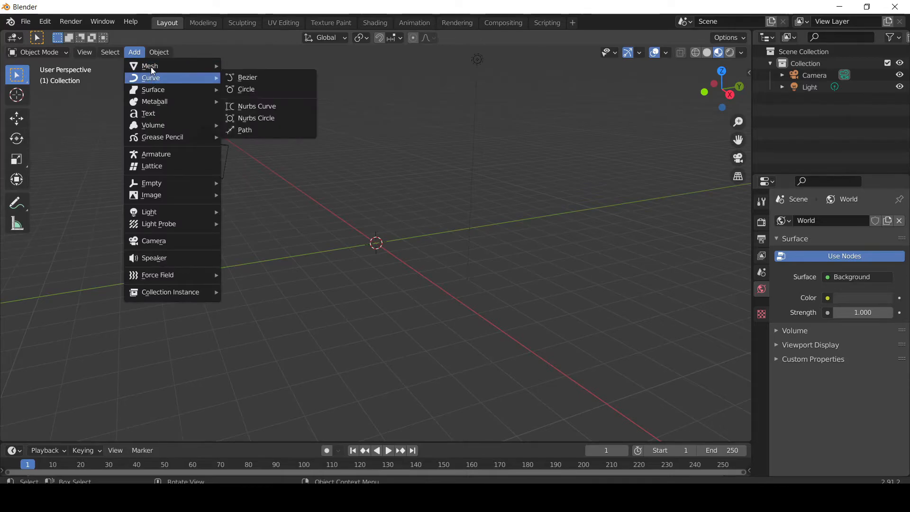
click(273, 113)
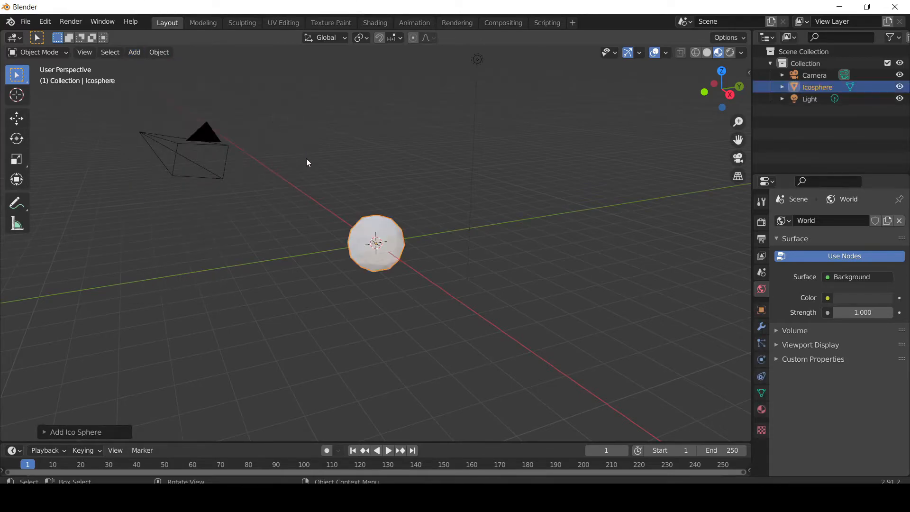
click(398, 244)
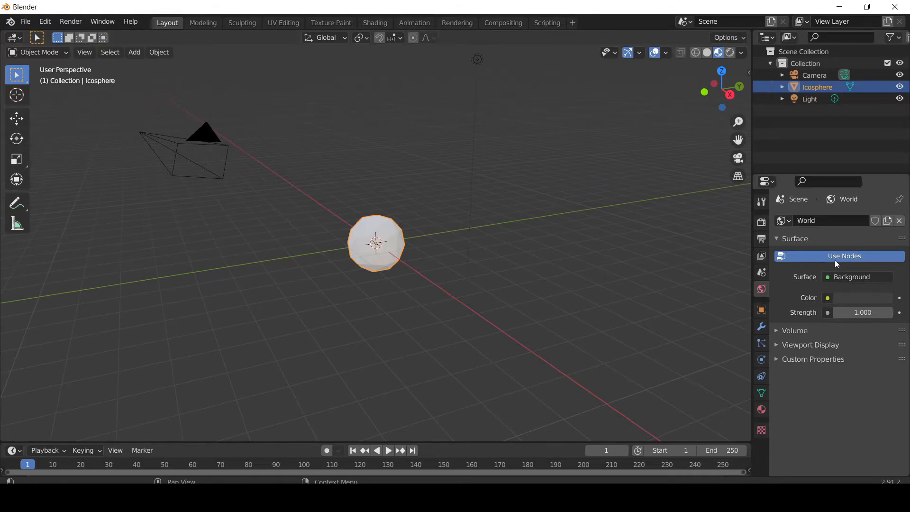
- Give the icosphere a new material and set its base color to bright magenta
click(761, 409)
click(828, 270)
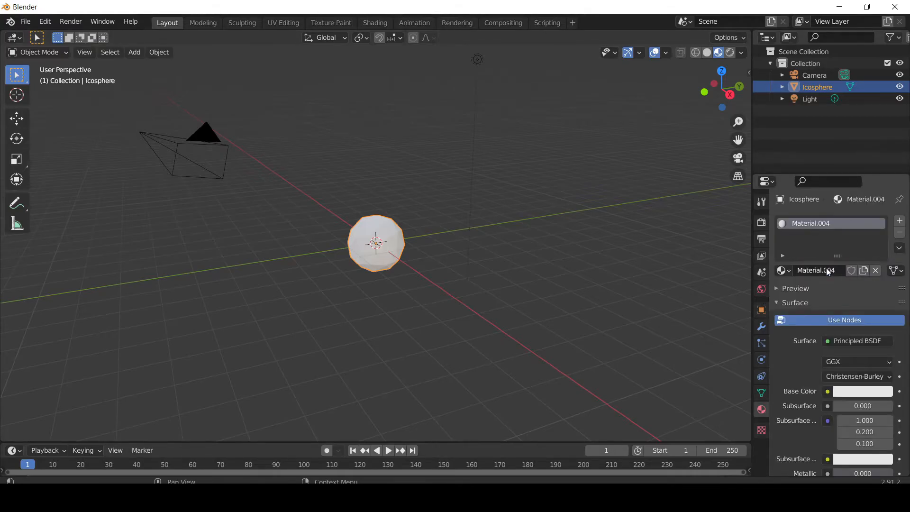
click(854, 391)
drag(848, 297, 863, 280)
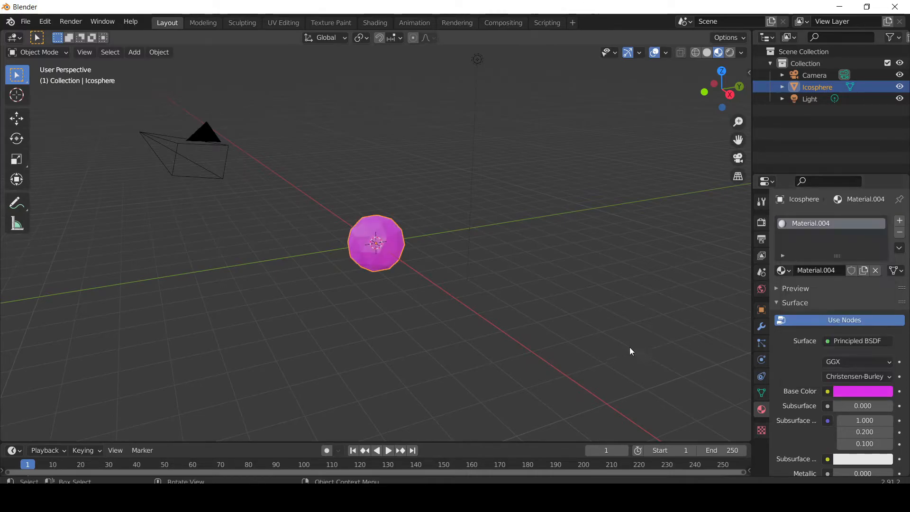
- Select the icosphere and start a glTF 2.0 export, choosing icosphere.glb in the NAC Upload Tutorial folder as the target file
click(610, 319)
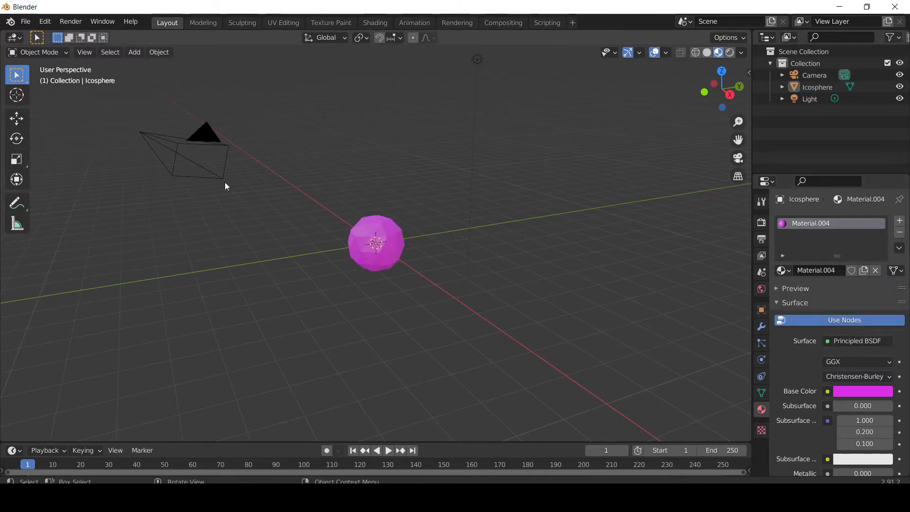
click(396, 233)
click(26, 21)
mouse_move(93, 92)
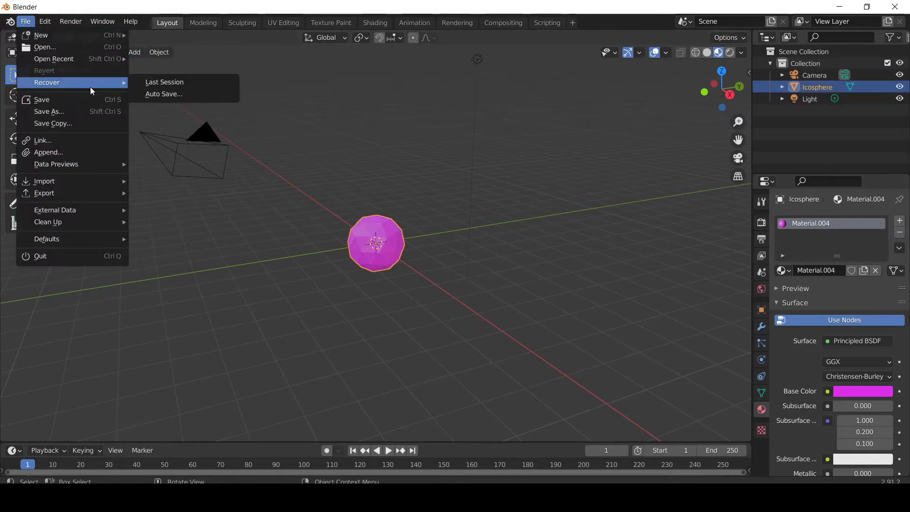
mouse_move(104, 197)
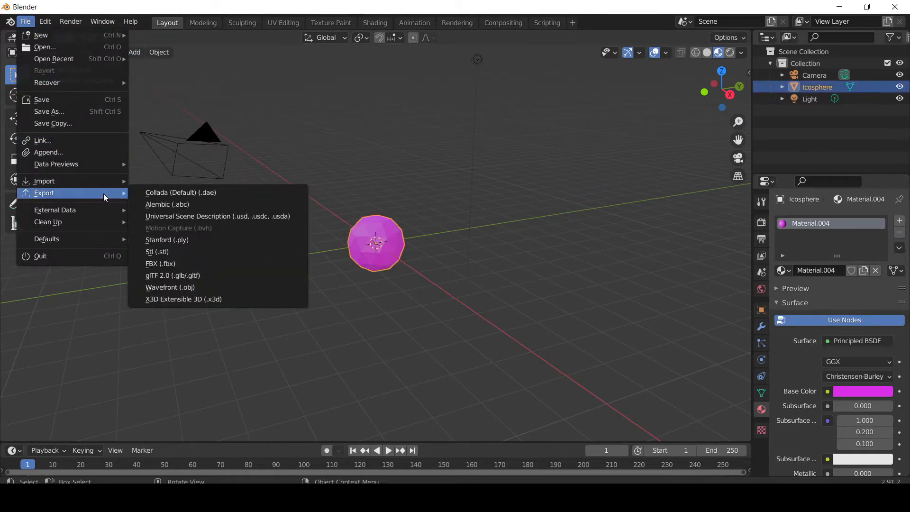
click(161, 276)
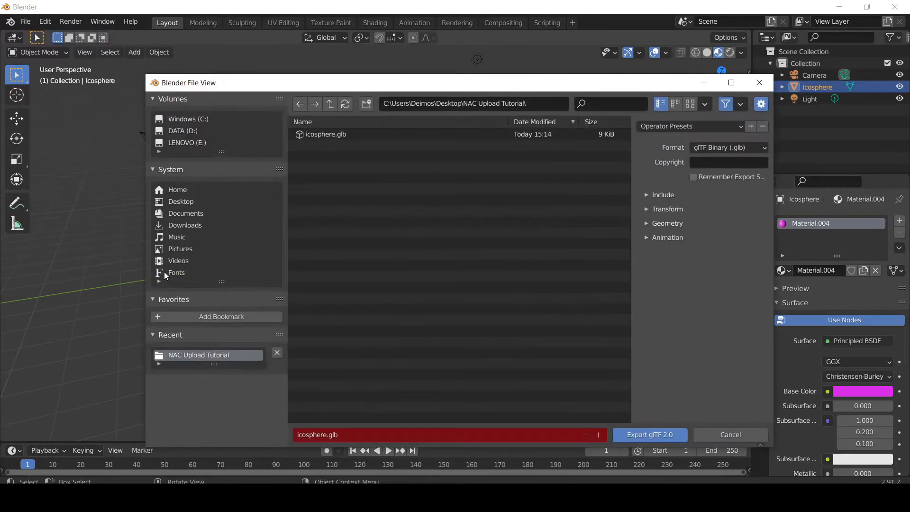
click(340, 134)
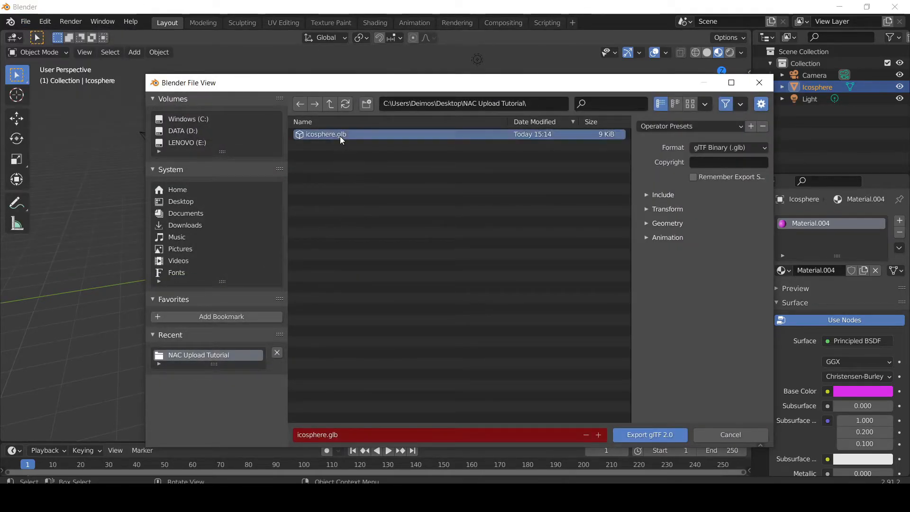
- Review the Include, Transform, Geometry and Animation export options, and export the selected icosphere as a glTF Binary file
click(645, 196)
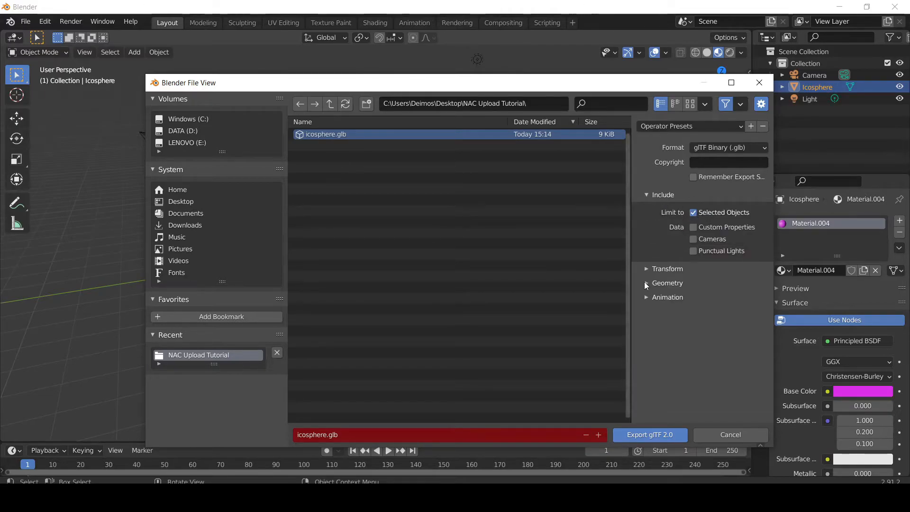
click(647, 269)
click(645, 304)
scroll(644, 302, down, 1)
scroll(645, 303, down, 1)
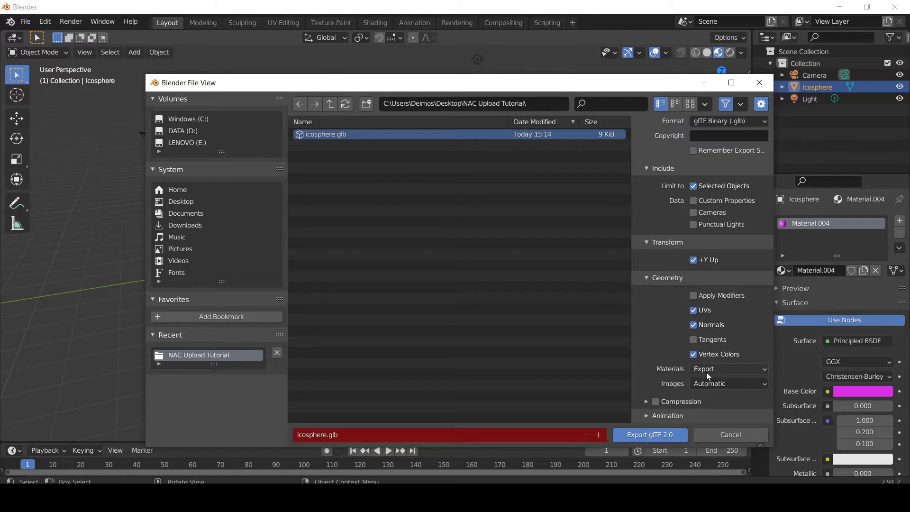
click(644, 416)
scroll(655, 375, down, 3)
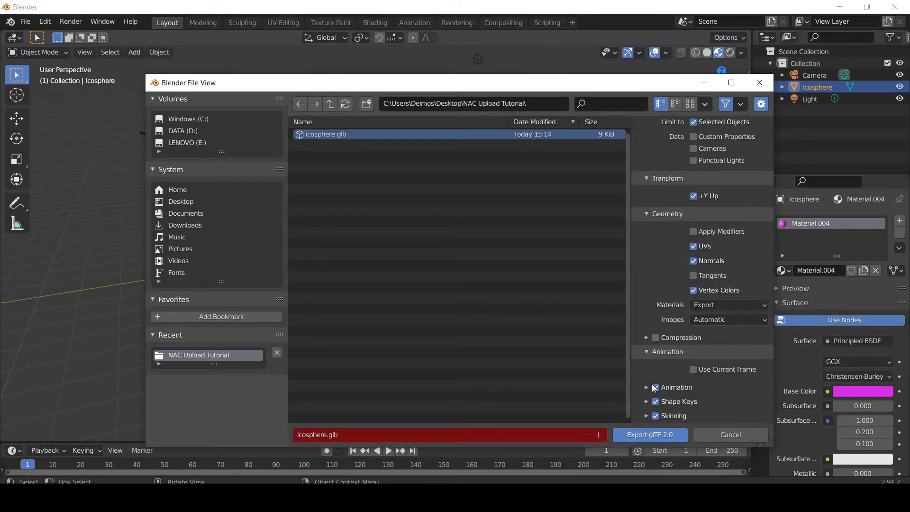
scroll(647, 350, up, 4)
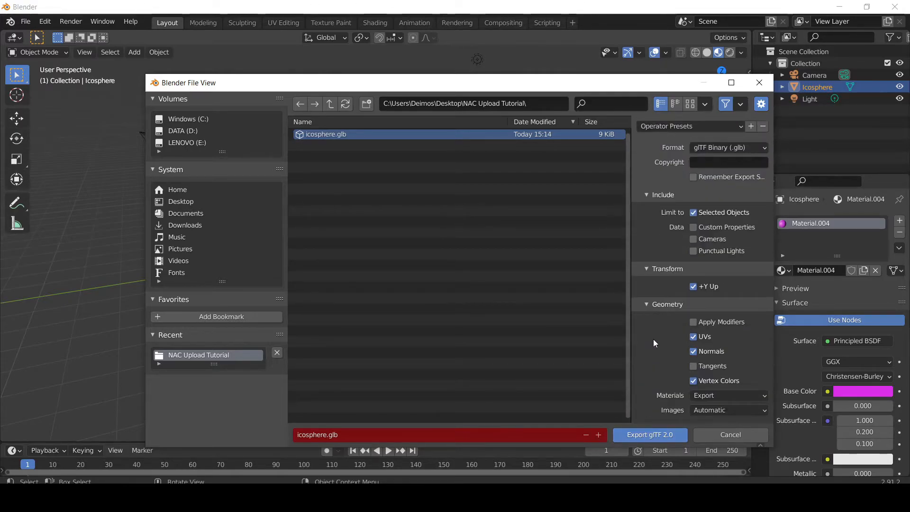
click(626, 435)
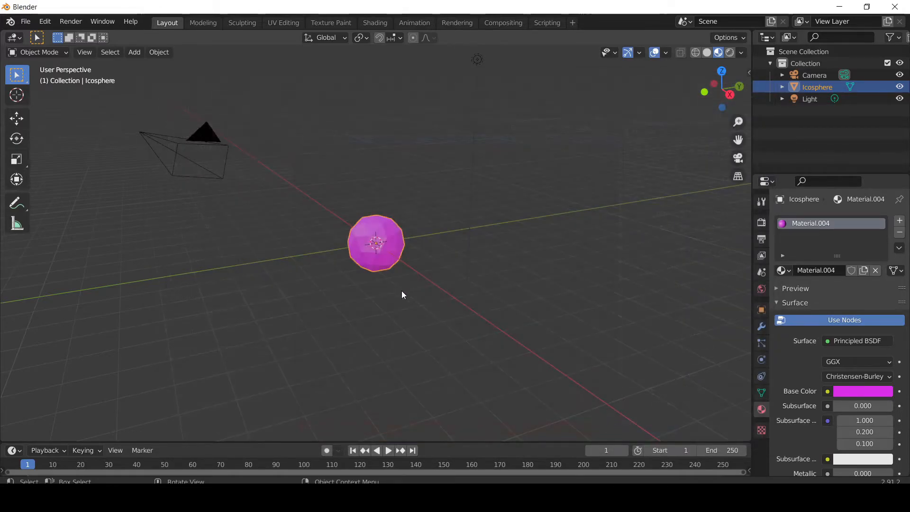
- Switch back to the New Art City editor in the browser, close the open artwork settings and upload the icosphere file as a new artwork
mouse_move(187, 498)
click(274, 440)
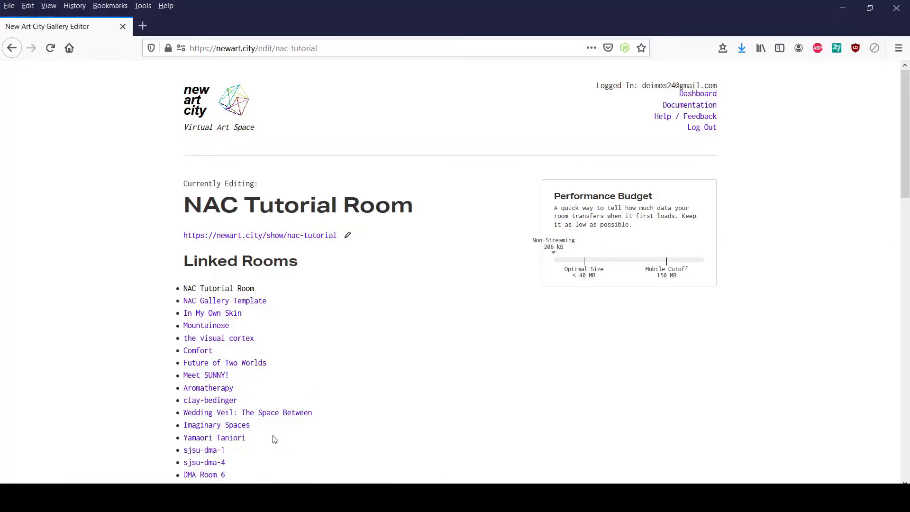
scroll(342, 245, down, 15)
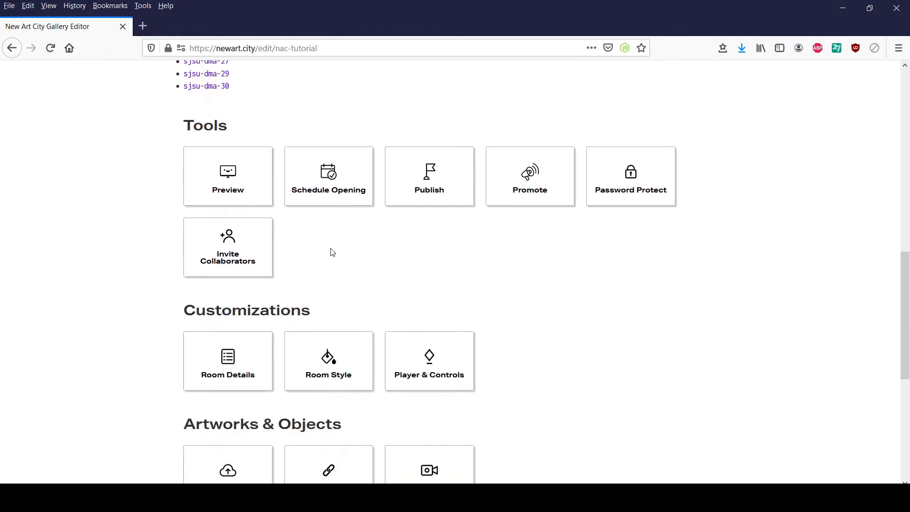
scroll(331, 246, down, 1)
click(223, 290)
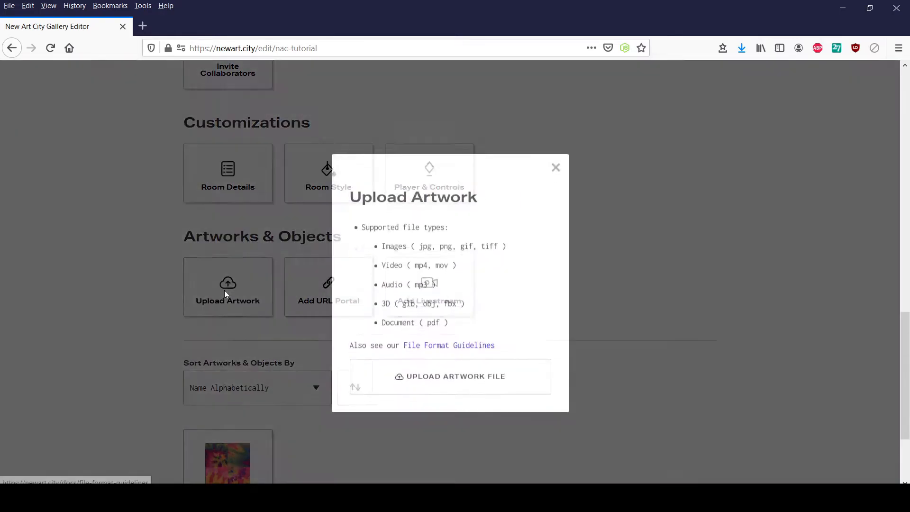
click(426, 360)
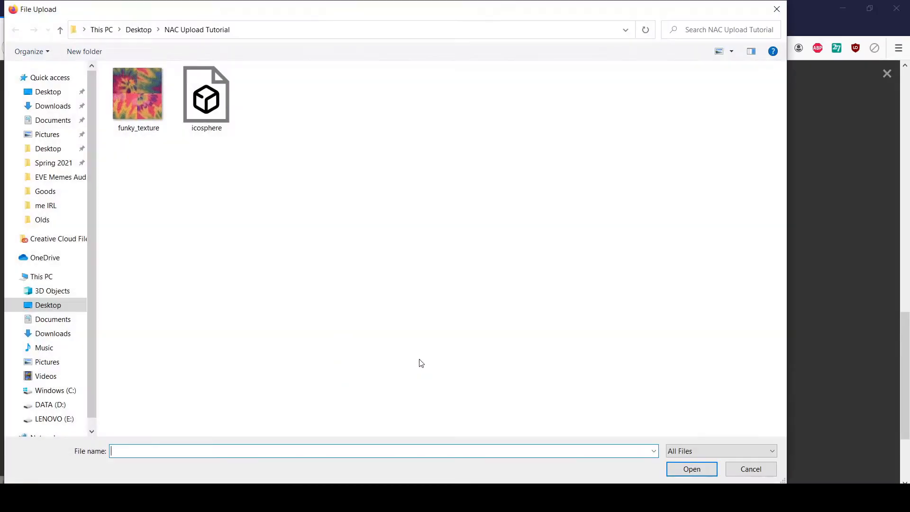
click(207, 99)
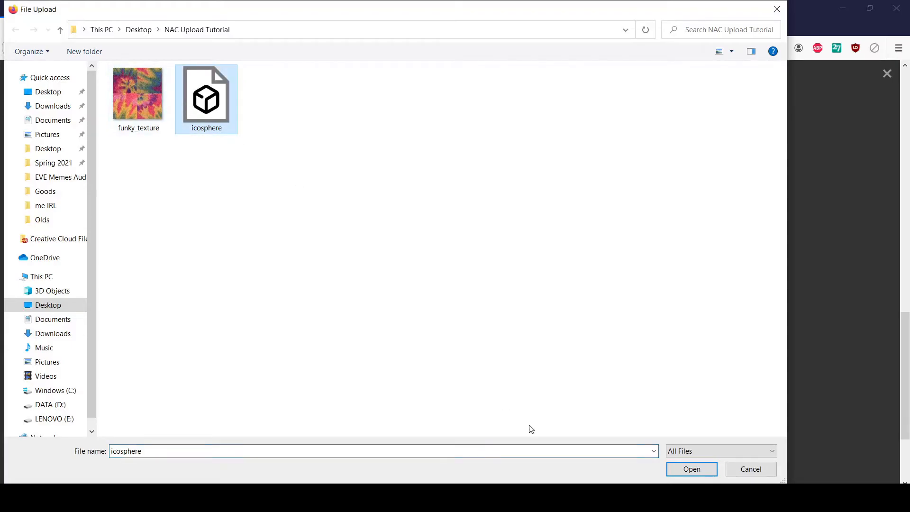
click(679, 470)
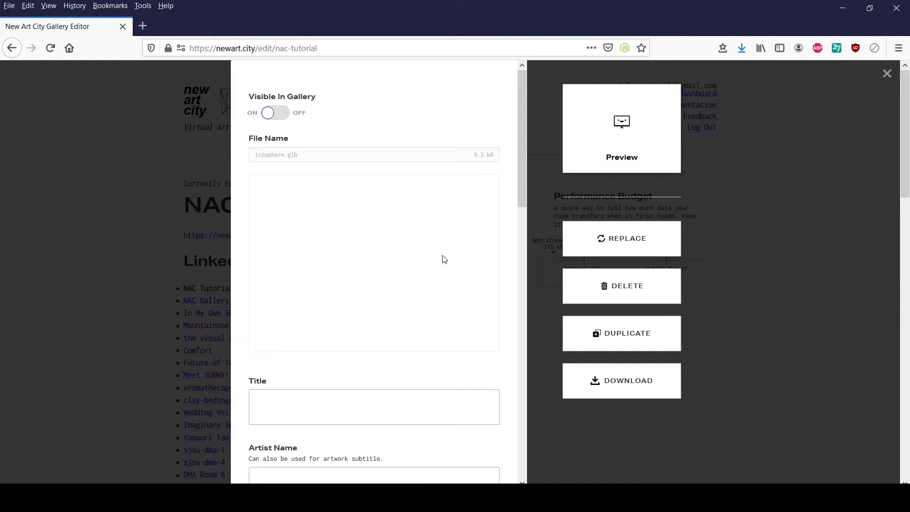
- Check the model in the artwork preview, then title it "Beautiful Icosphere" with the artist name "Me"
drag(429, 230, 375, 231)
scroll(381, 117, down, 2)
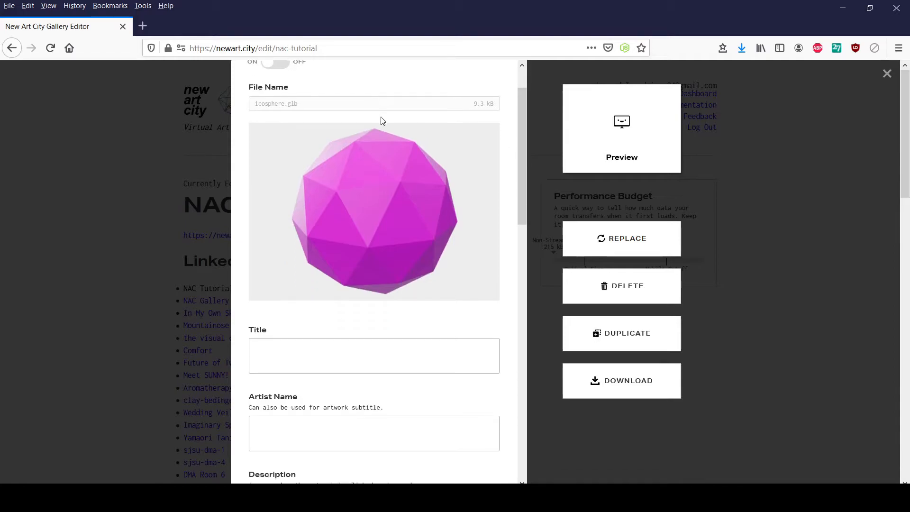
click(325, 357)
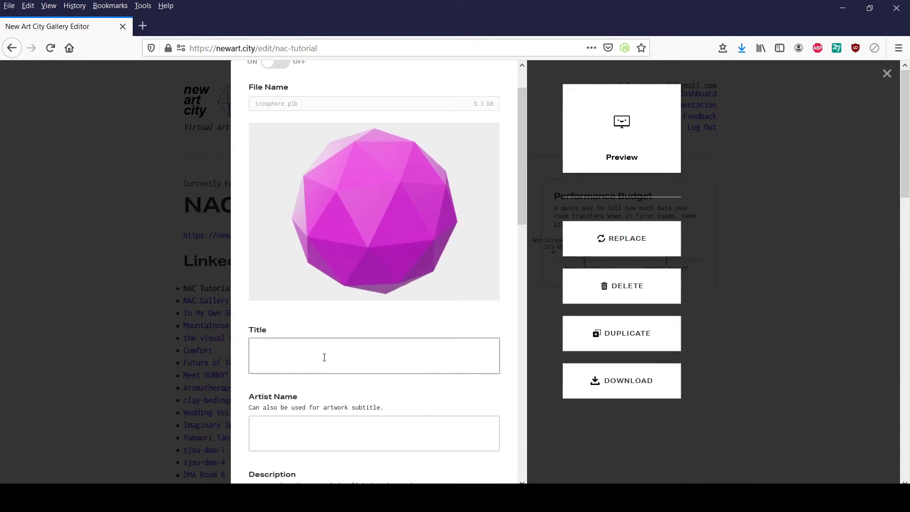
text(Beautiful Ic)
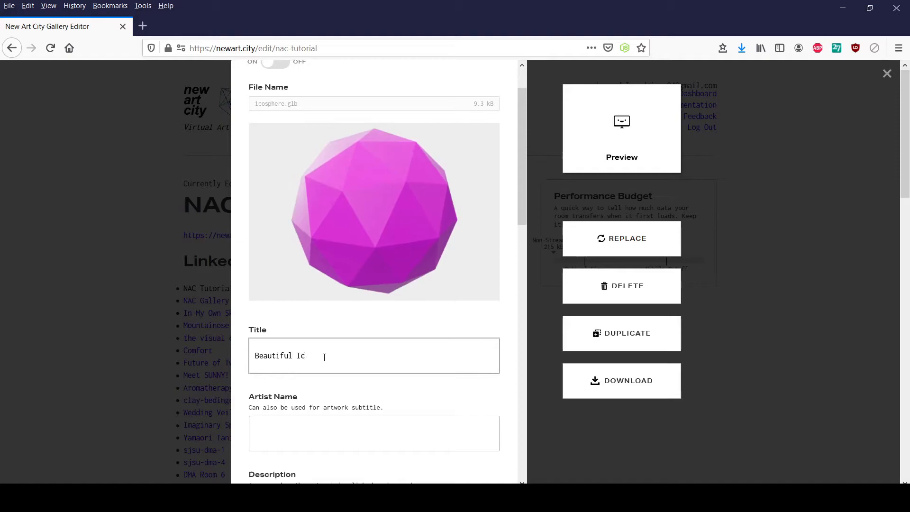
text(osphere)
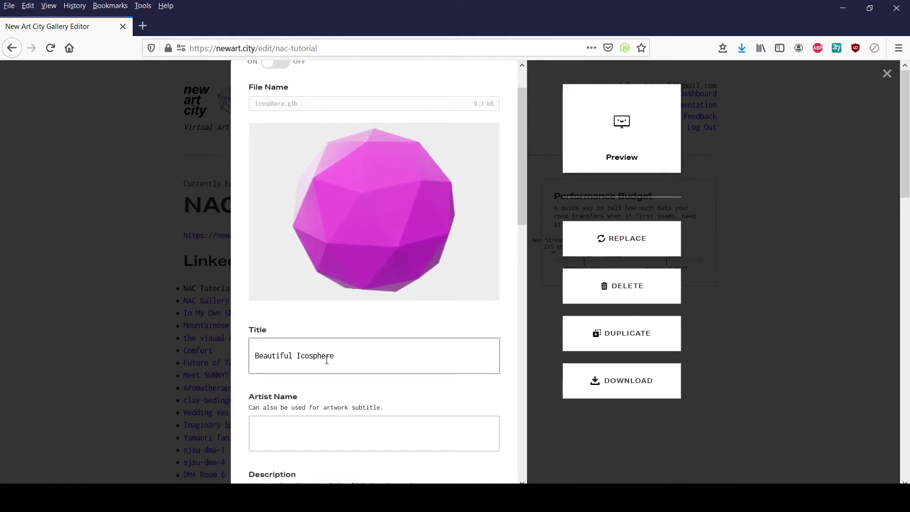
click(334, 436)
text(Me)
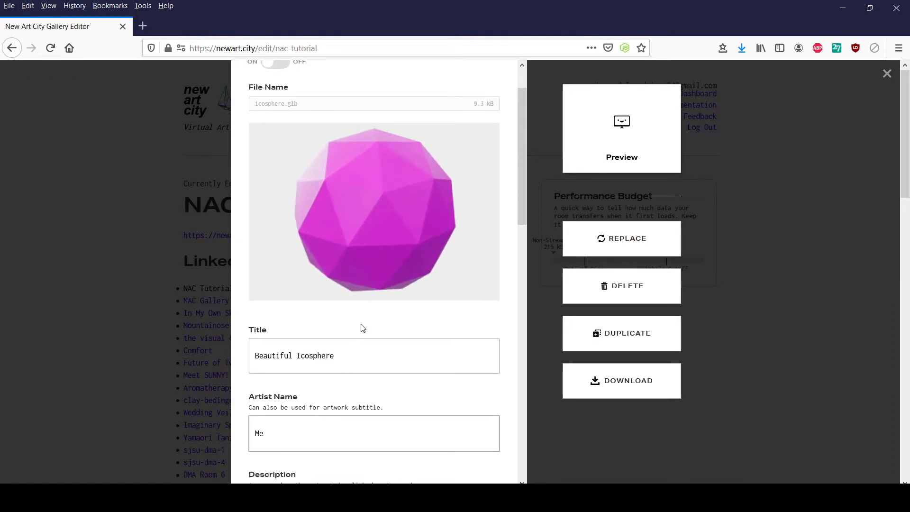
- Enter the artwork description "Description here!" and the alt text "Purple icosphere"
scroll(362, 325, down, 3)
click(353, 318)
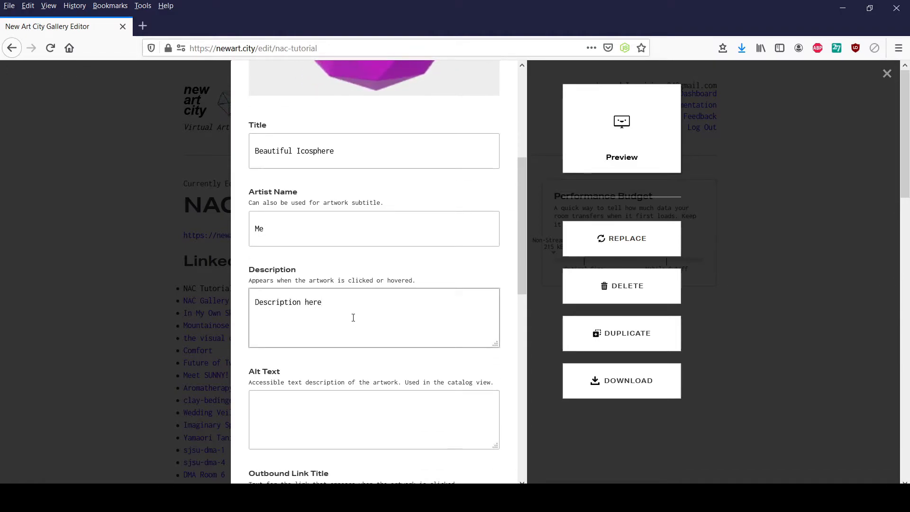
scroll(353, 318, down, 2)
click(349, 304)
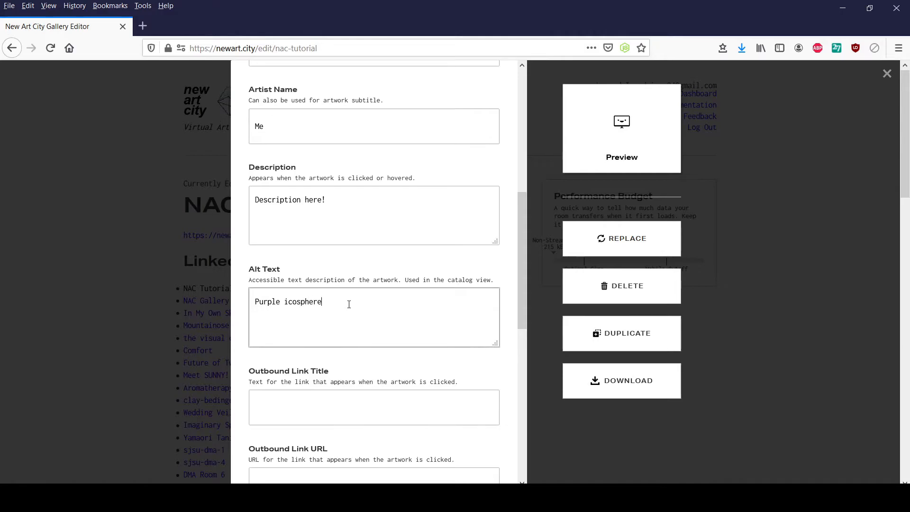
scroll(357, 303, down, 3)
click(329, 336)
drag(259, 48, 162, 56)
key(ctrl+c)
click(299, 342)
key(ctrl+v)
click(319, 251)
text(New)
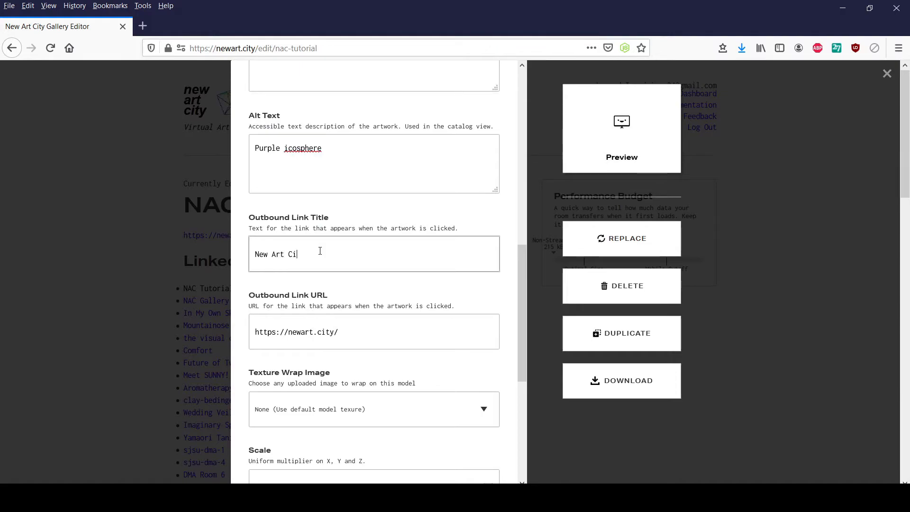
- Set the icosphere artwork's uniform scale to 2
scroll(331, 259, down, 3)
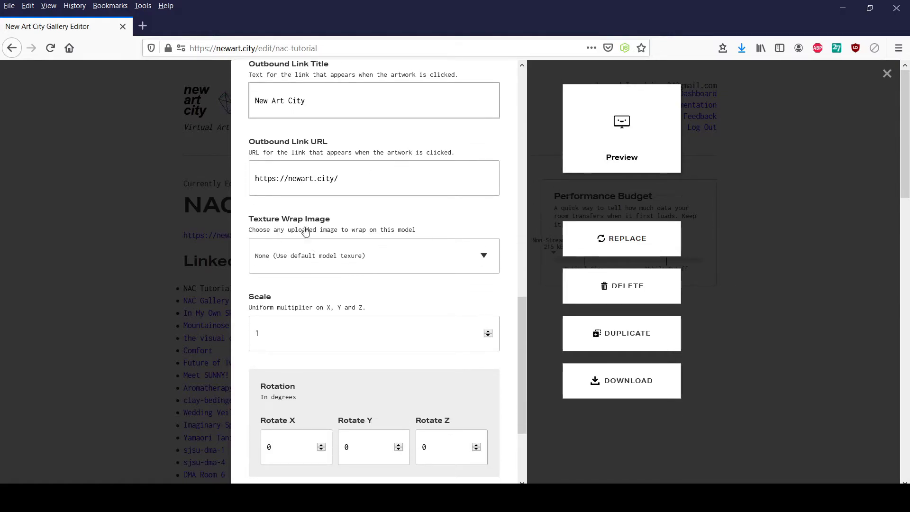
scroll(302, 238, down, 1)
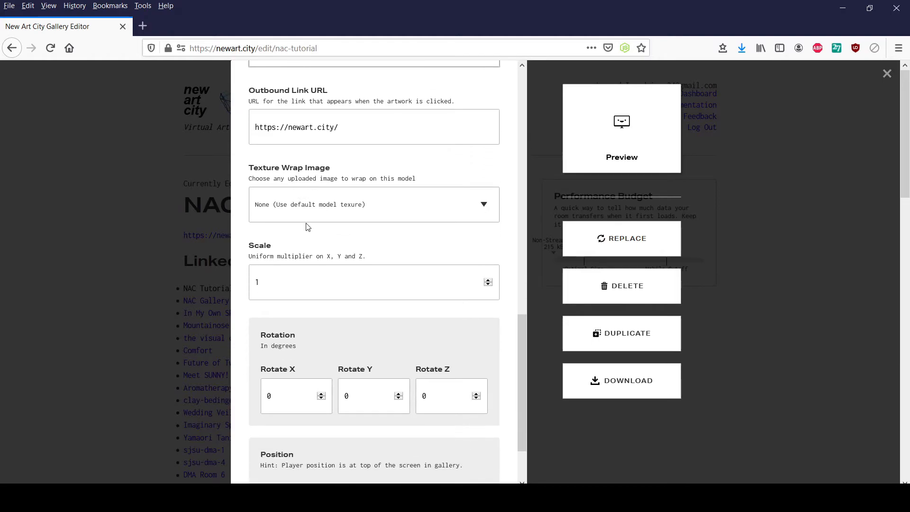
scroll(318, 223, down, 3)
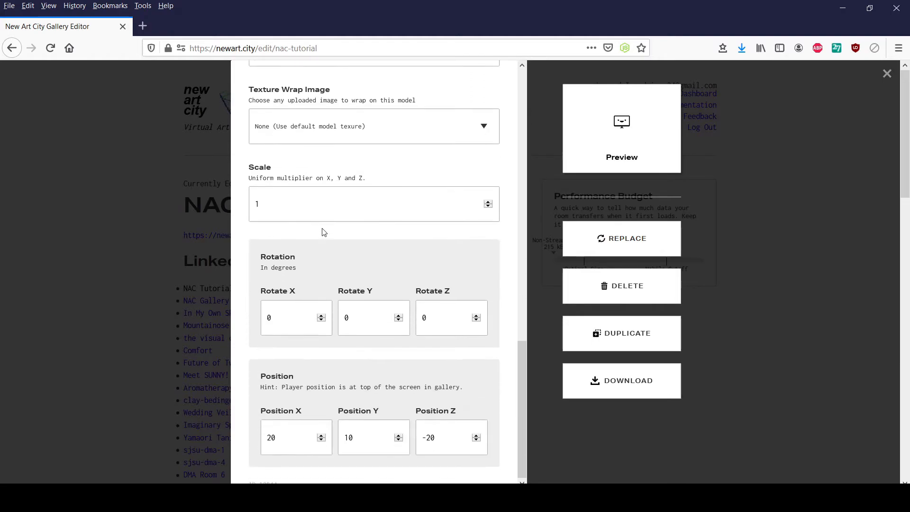
double_click(292, 206)
text(2)
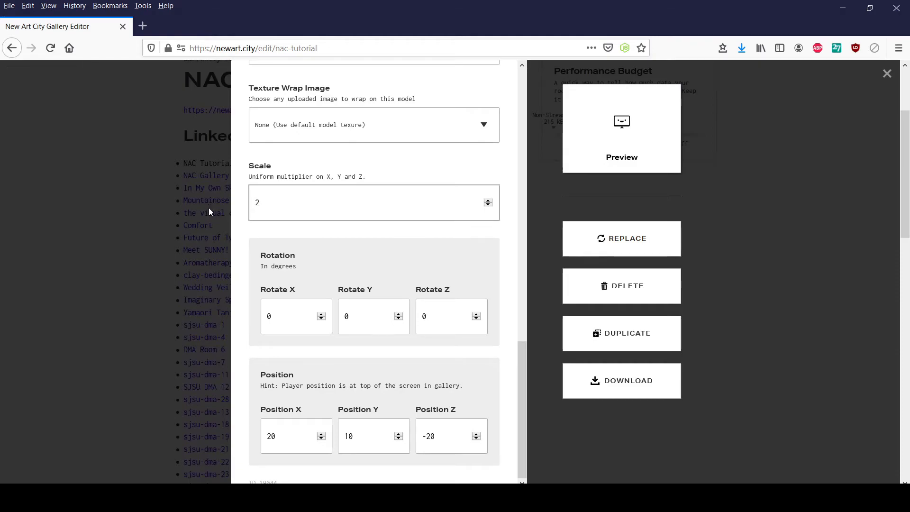
click(301, 325)
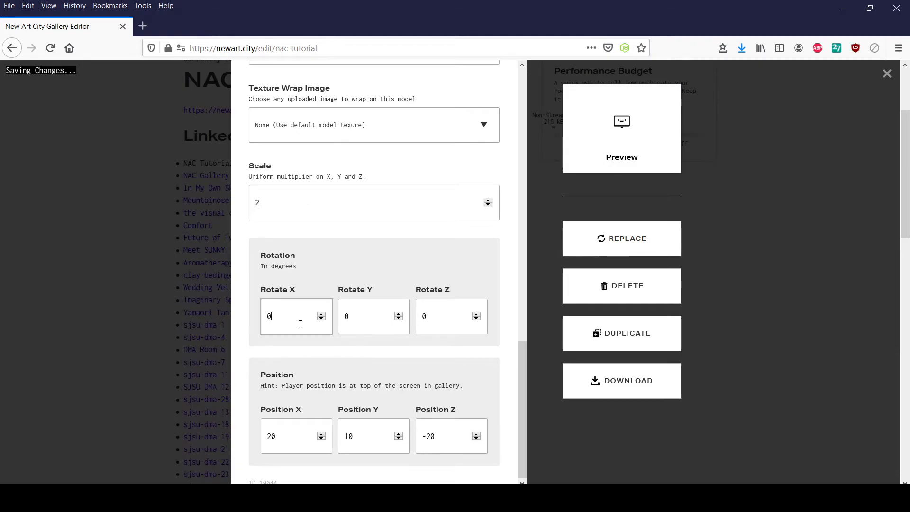
- Try a uniform scale of 0.5 on the icosphere and set it back to 2
click(279, 198)
key(BackSpace)
text(0.5)
key(BackSpace)
key(BackSpace)
key(BackSpace)
text(2)
click(286, 319)
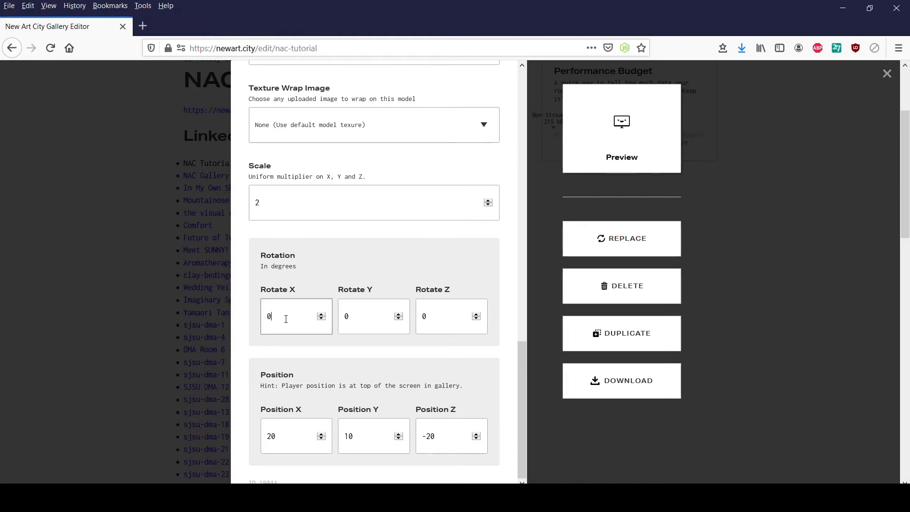
- Open the gallery preview, enter the room and examine the icosphere's size beside the textured image
click(621, 156)
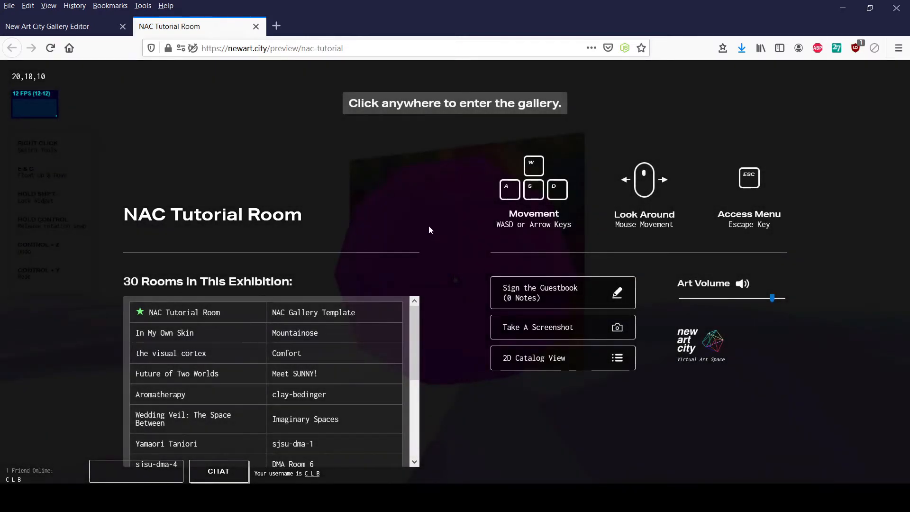
click(429, 226)
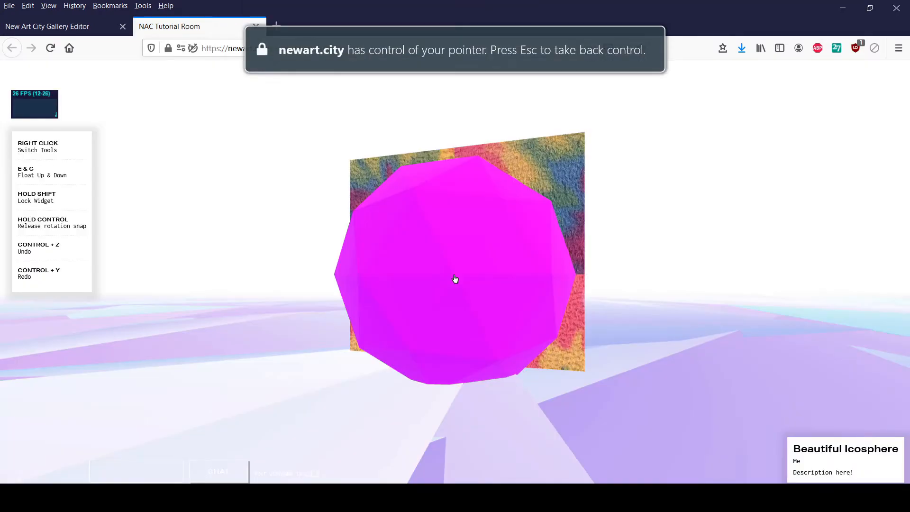
key(w)
key(d)
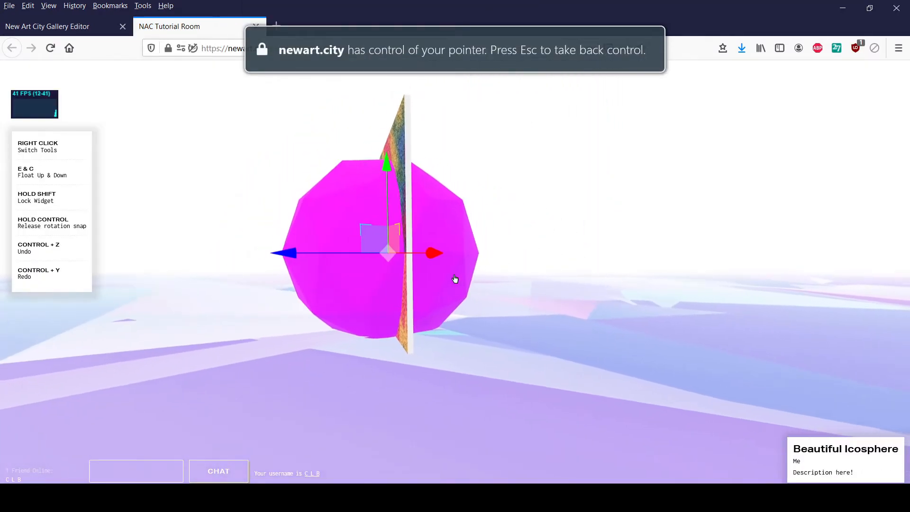
key(a)
key(w)
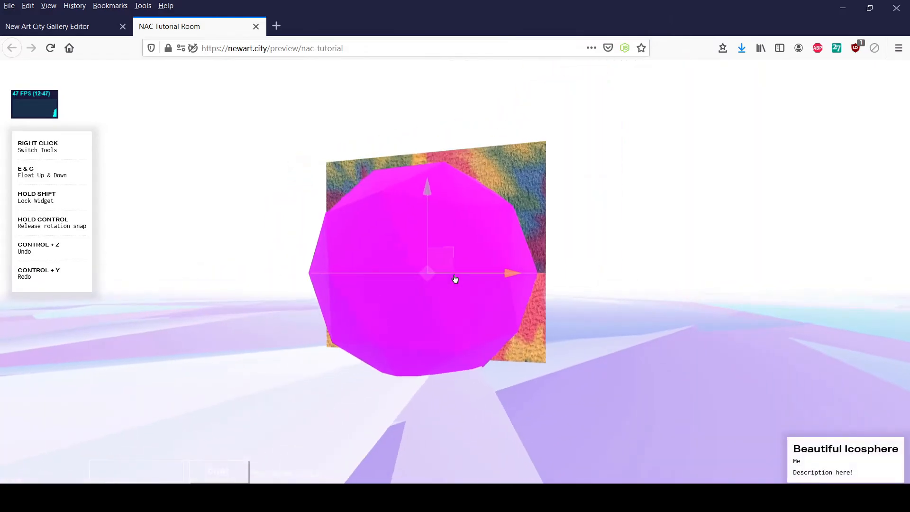
key(w)
key(d)
- Adjust the icosphere freehand with the transform widget, cycling through the tools to the scale handles
drag(454, 279, 455, 279)
right_click(455, 278)
right_click(455, 278)
key(a)
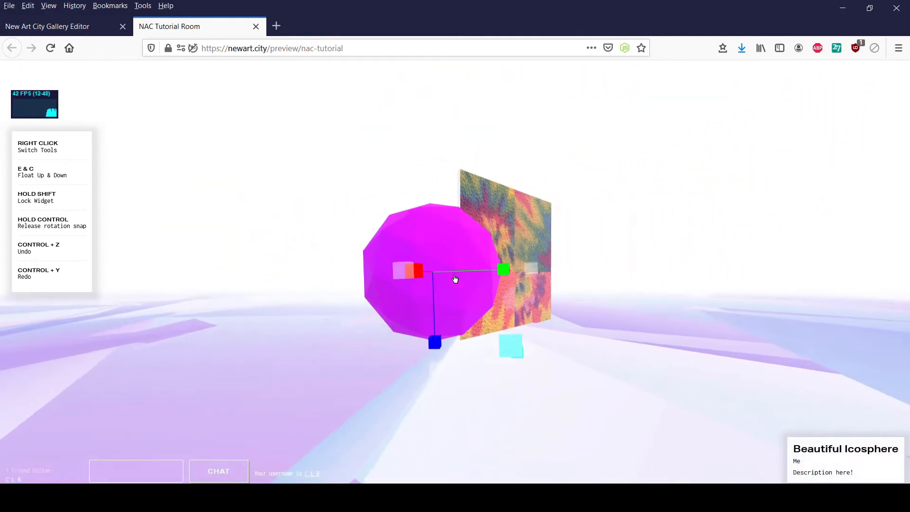
- Walk around the room to examine the icosphere and the textured image, and close the preview
key(w)
key(d)
key(w)
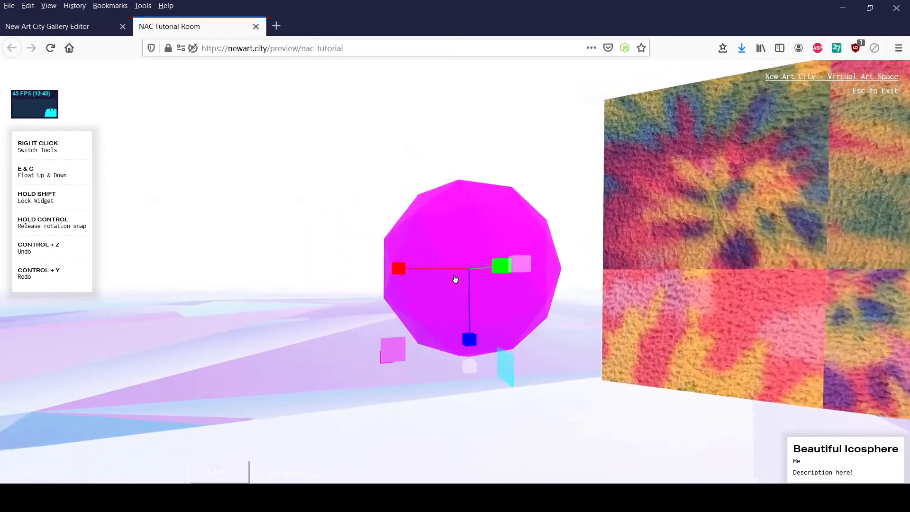
key(s)
key(w)
key(s)
click(455, 278)
key(w)
key(Escape)
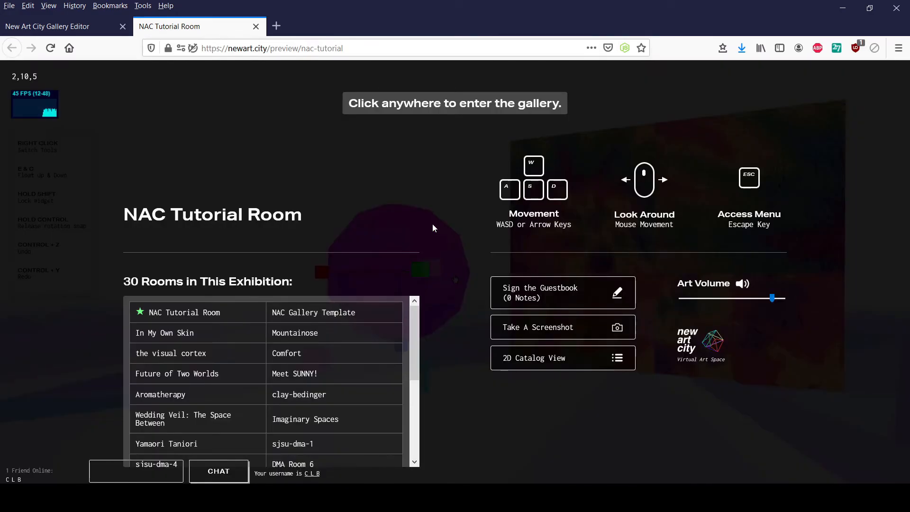
click(256, 26)
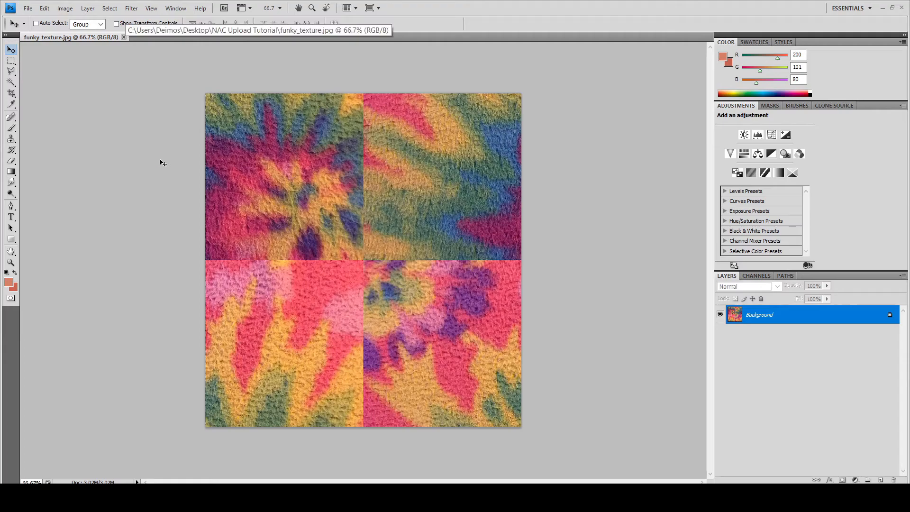
- Invert the colours of funky_texture.jpg and save the image under the same file name
key(ctrl+i)
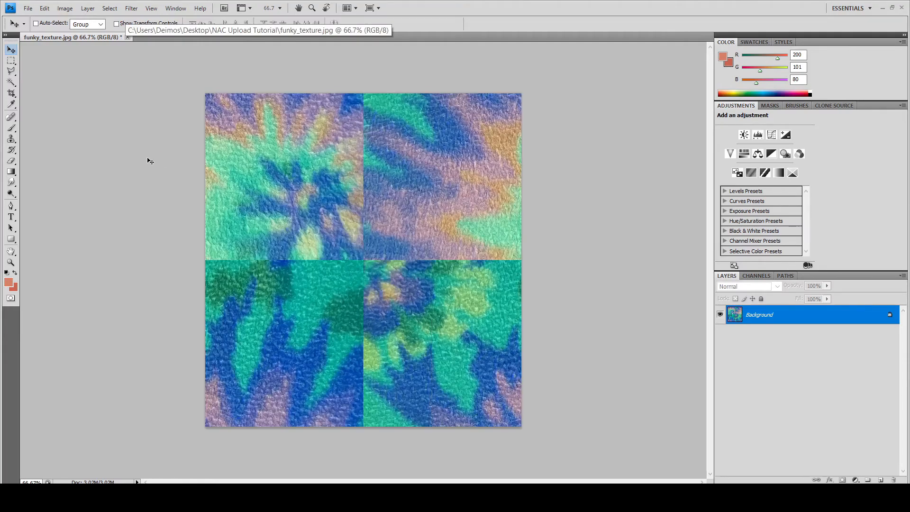
click(28, 8)
click(75, 172)
- Switch back to the New Art City editor and replace the Funky Texture artwork's file with the updated funky_texture image
mouse_move(132, 501)
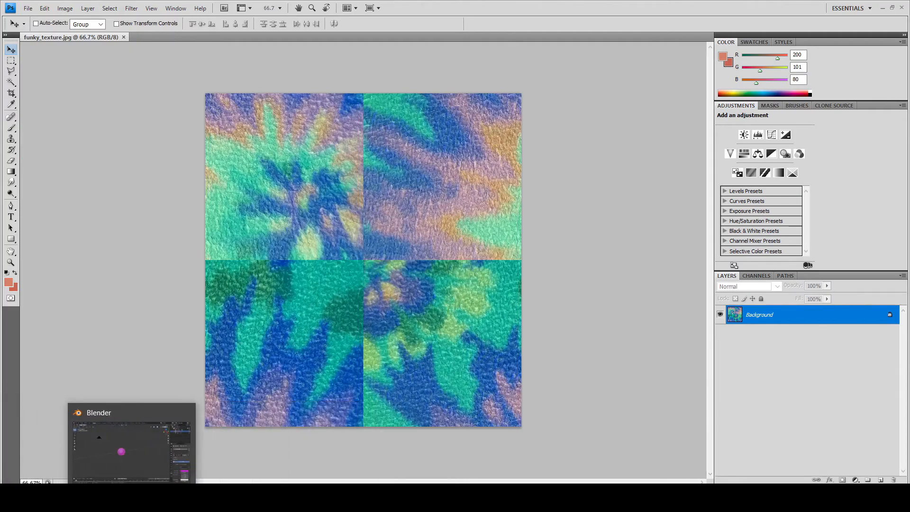
click(263, 453)
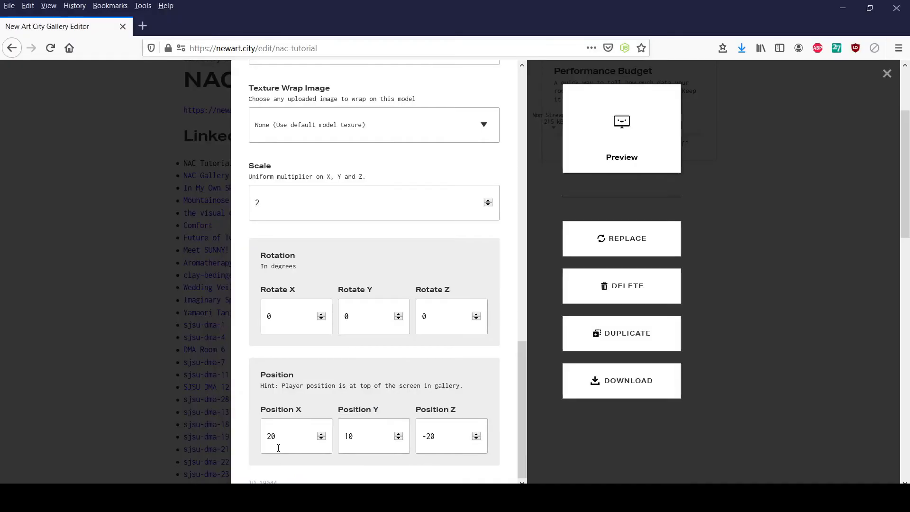
click(132, 349)
scroll(162, 349, down, 15)
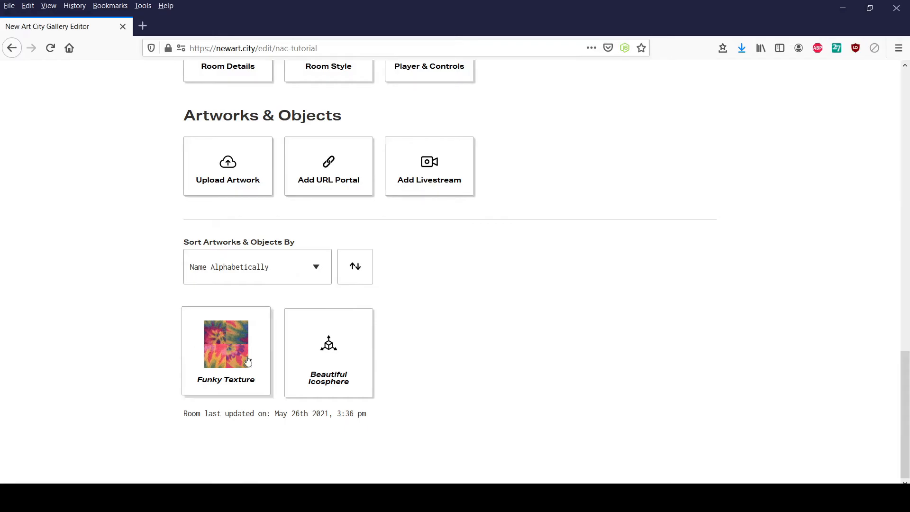
click(214, 347)
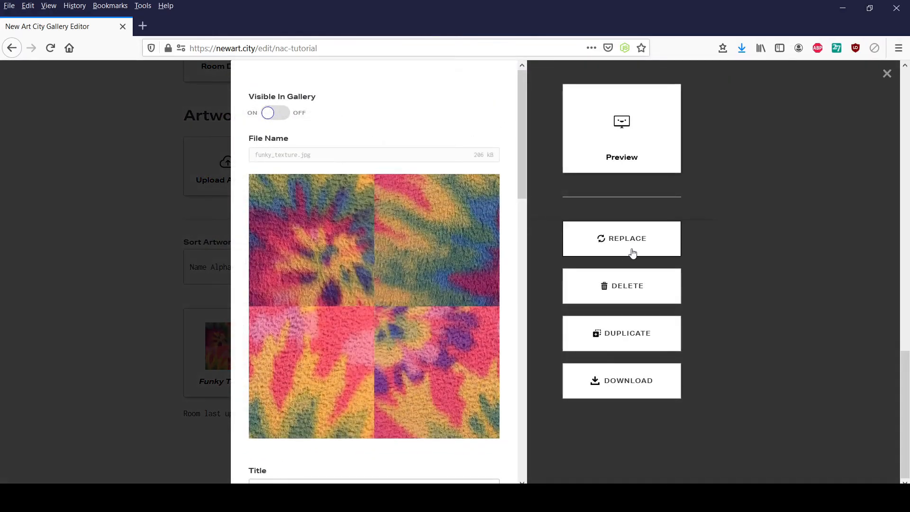
click(629, 249)
click(139, 97)
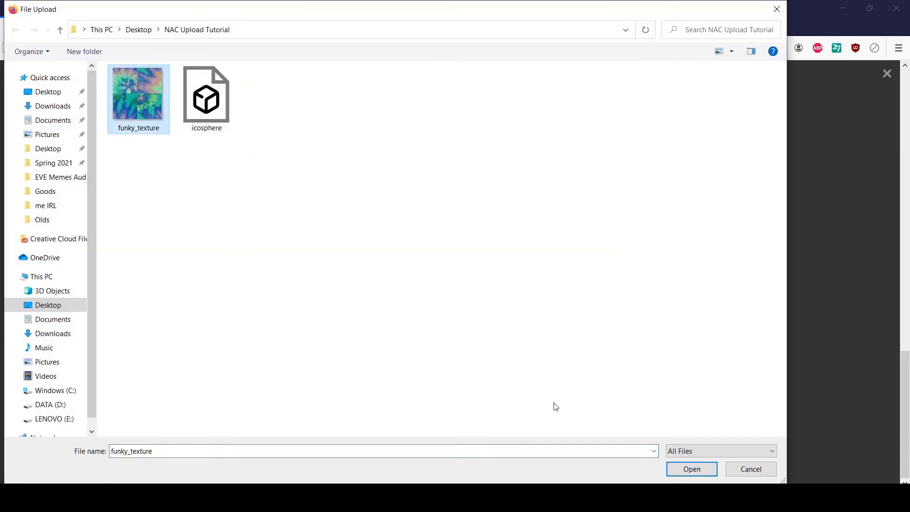
click(692, 469)
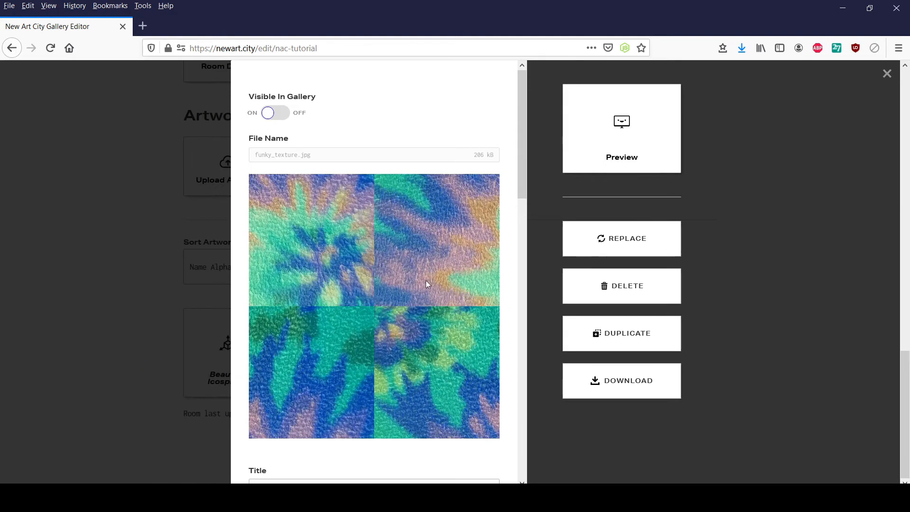
click(102, 352)
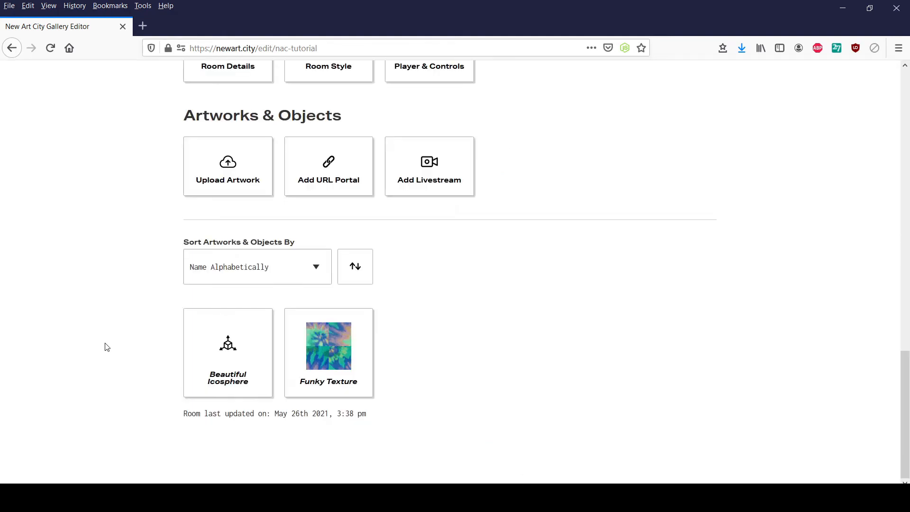
- Turn off the Funky Texture artwork's visibility in the gallery and close its settings
click(351, 346)
click(286, 113)
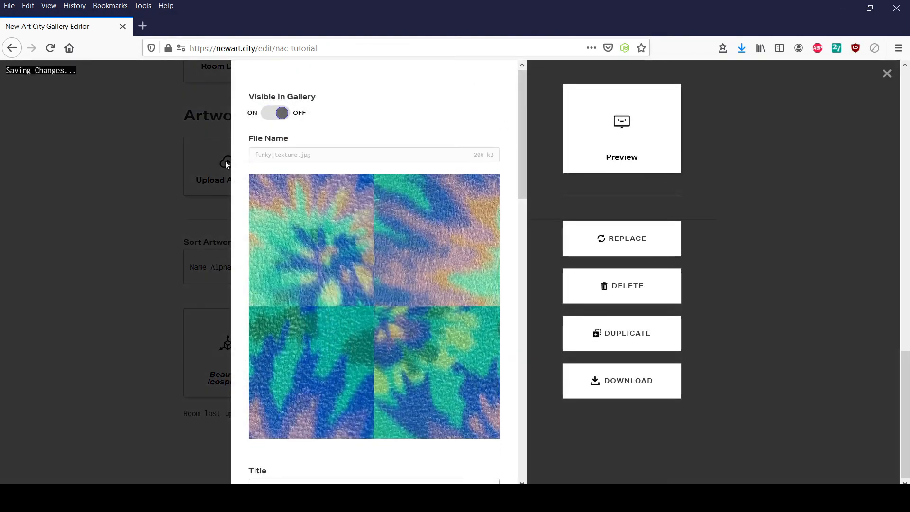
click(87, 264)
- Set Funky Texture as the texture wrap image of the Beautiful Icosphere model
click(217, 326)
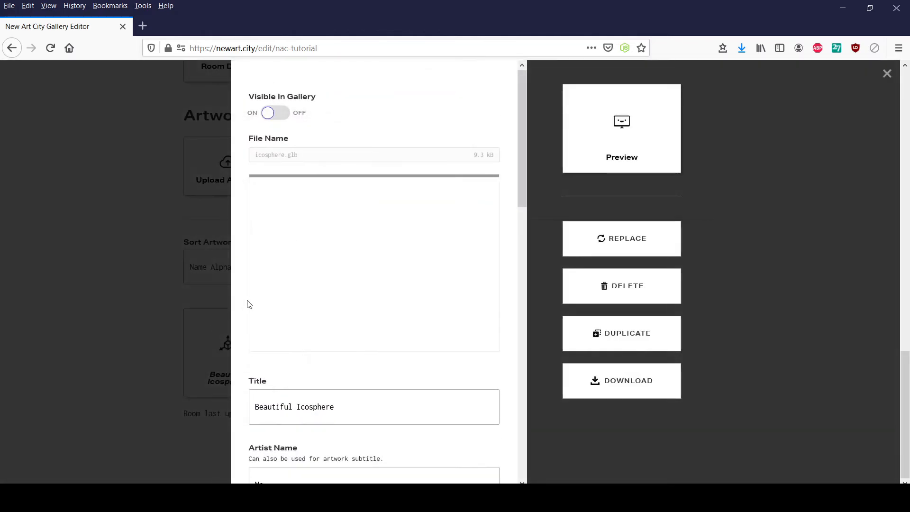
drag(521, 156, 530, 369)
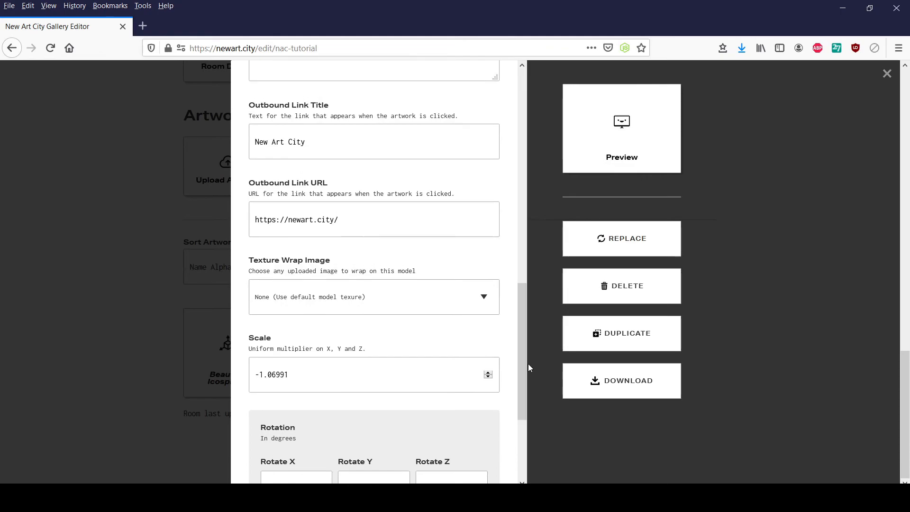
click(484, 298)
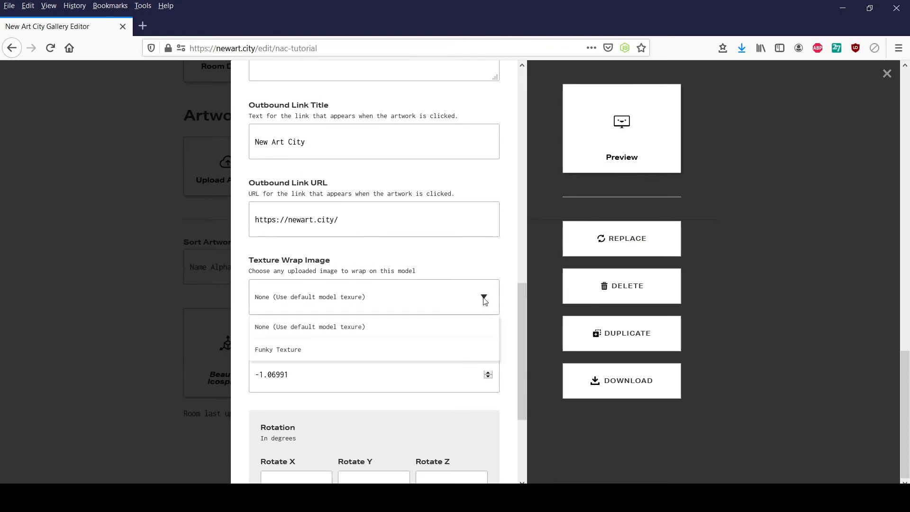
click(307, 365)
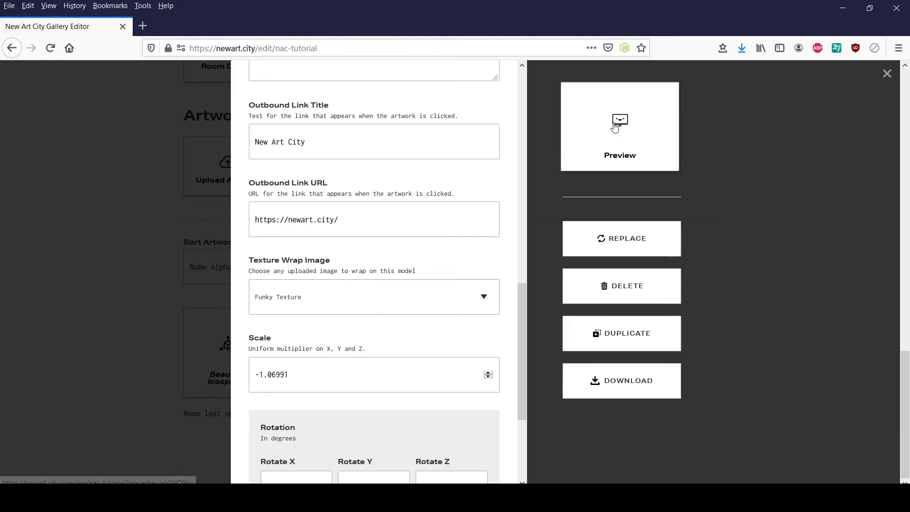
- Preview the gallery room and walk around the icosphere to examine its wrapped texture from several sides
click(614, 152)
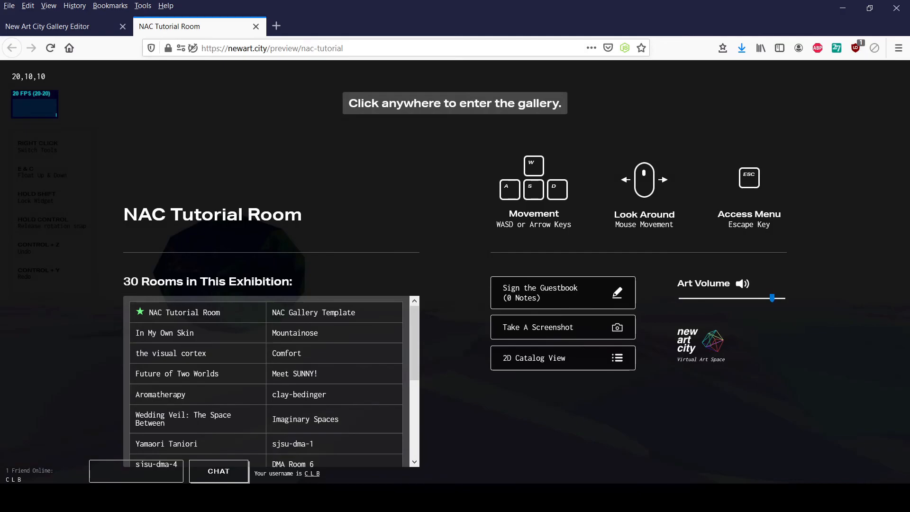
click(385, 205)
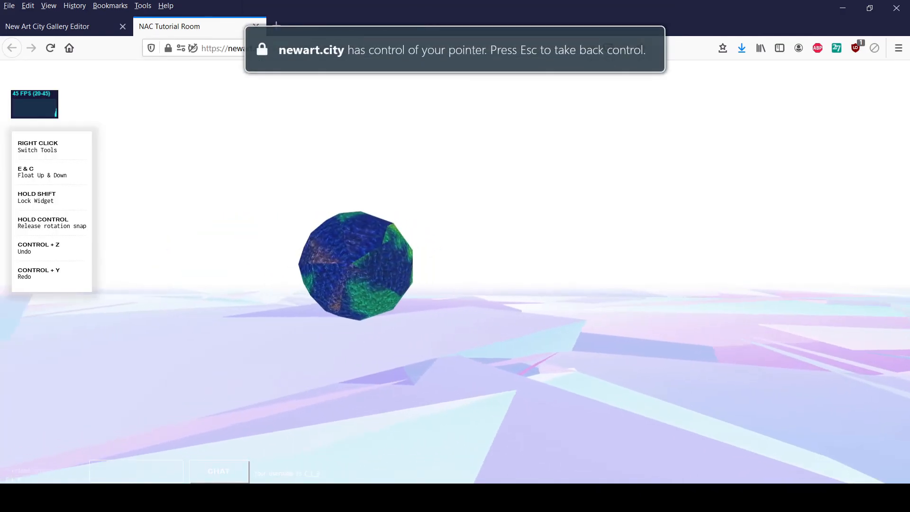
mouse_move(455, 275)
key(d)
key(w)
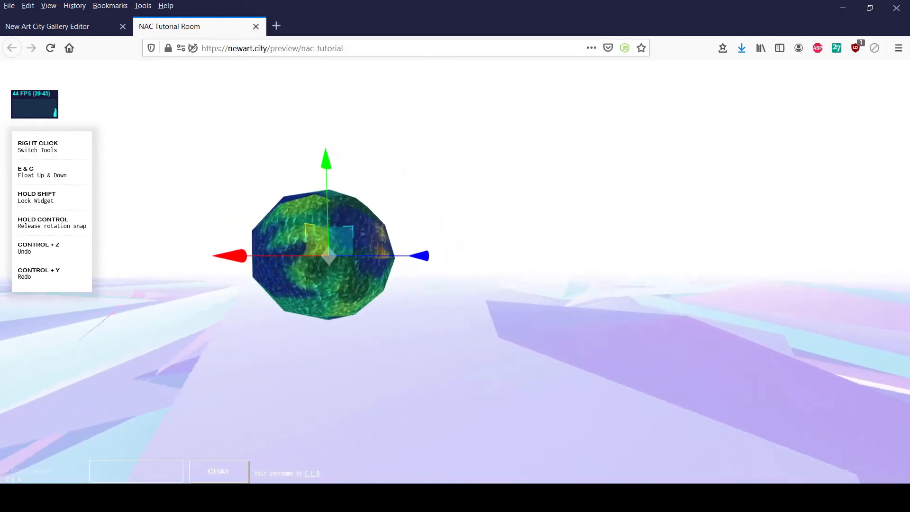
key(a)
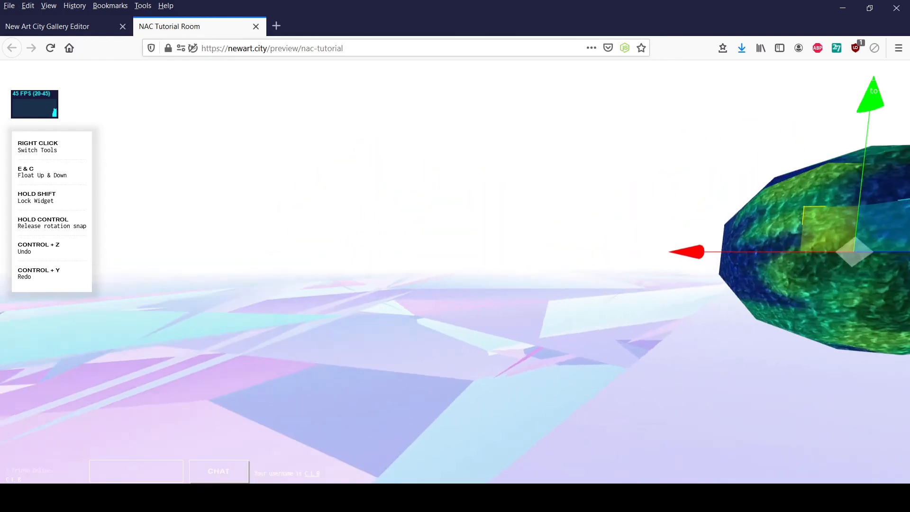
key(s)
key(d)
key(w)
key(d)
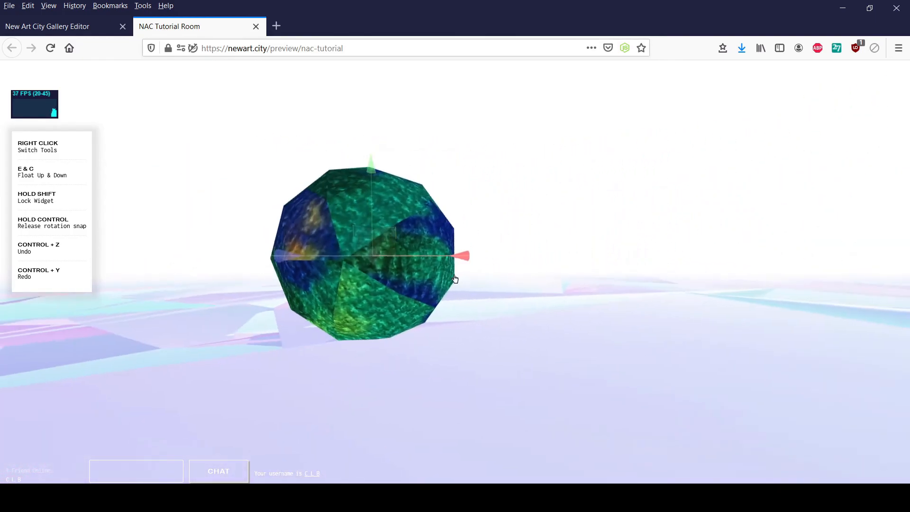
key(w)
key(d)
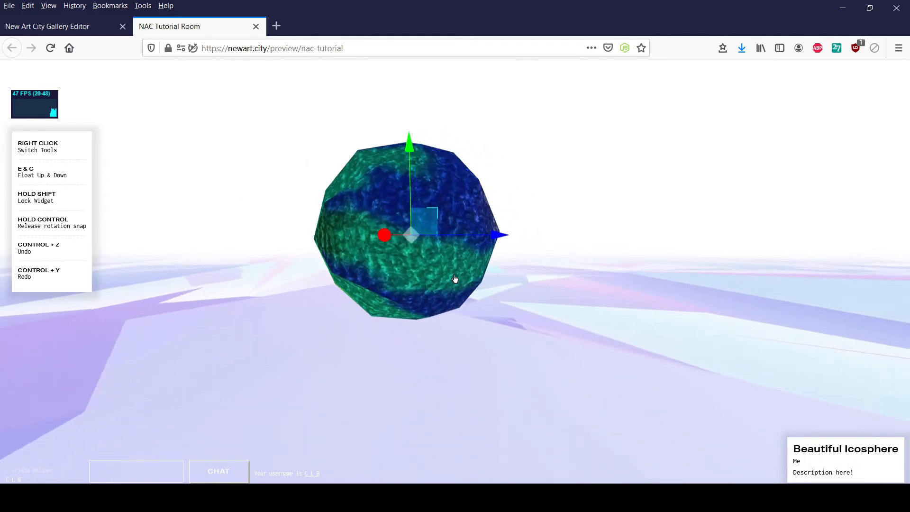
key(w)
key(s)
key(d)
key(w)
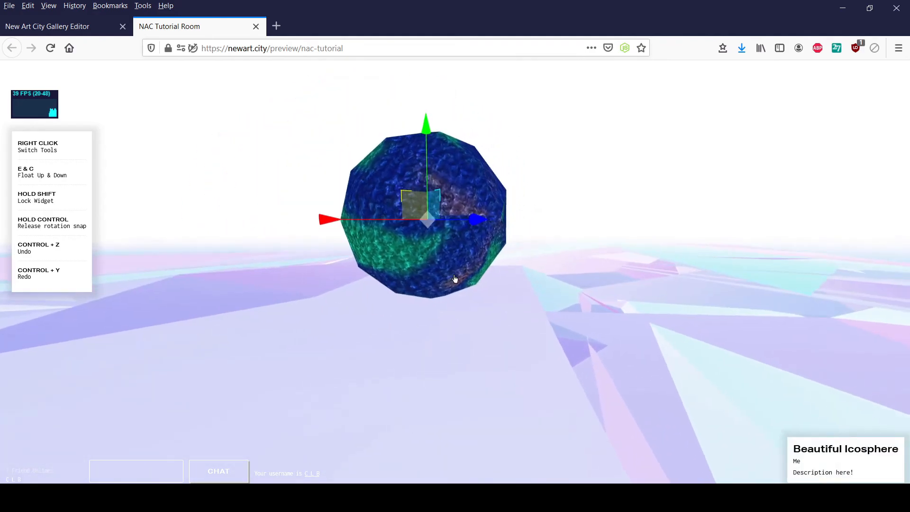
key(Escape)
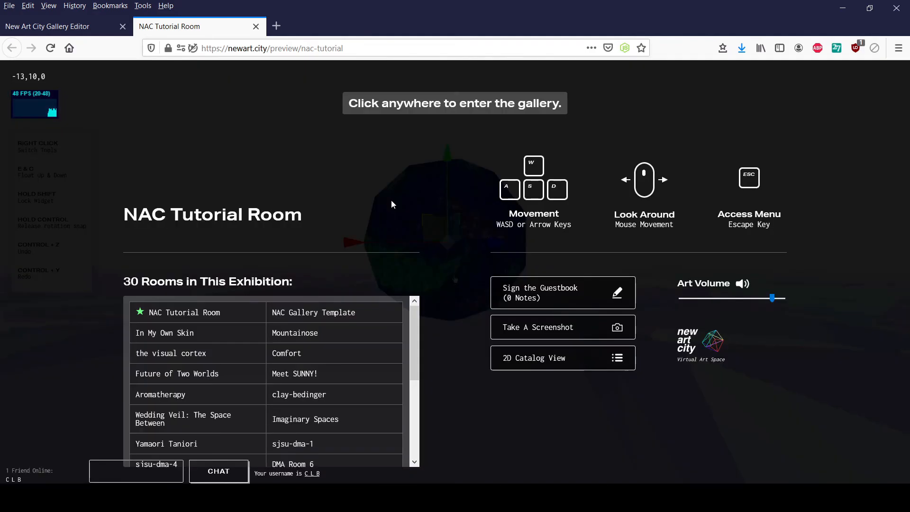